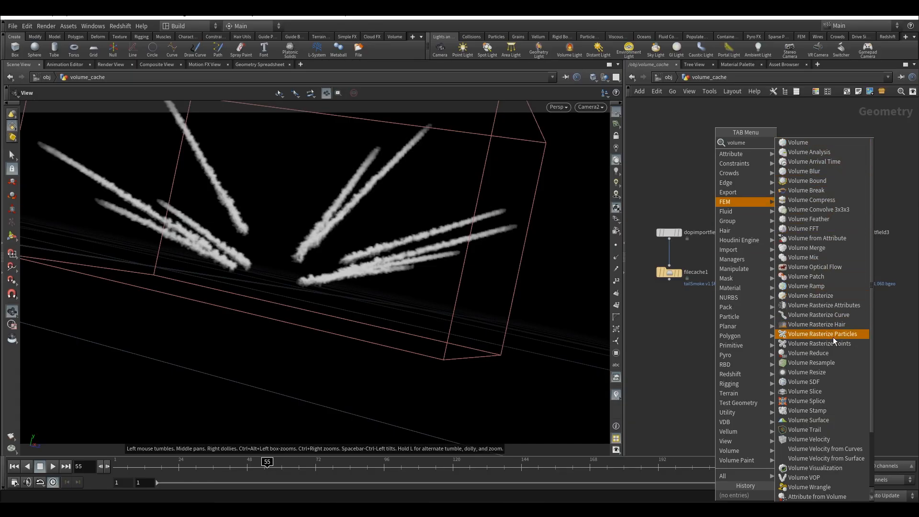
# Add a Volume Resample node below the file caches and switch the scene update mode to Manual
pyautogui.click(831, 363)
pyautogui.click(750, 360)
pyautogui.click(882, 498)
pyautogui.click(883, 487)
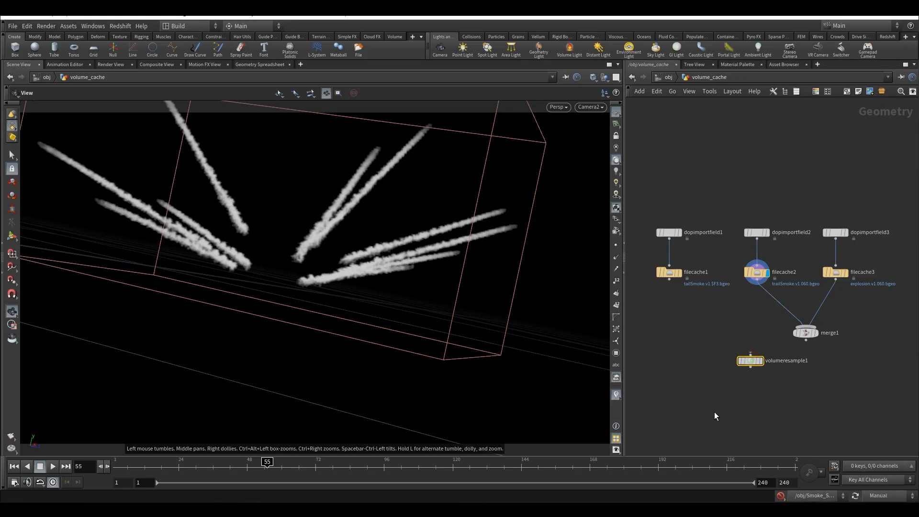
# Set the Volume Resample node's Resolution Scale to .5 and feed it from filecache2, making it the displayed node
pyautogui.moveTo(750, 360); pyautogui.dragTo(747, 327)
pyautogui.write('p')
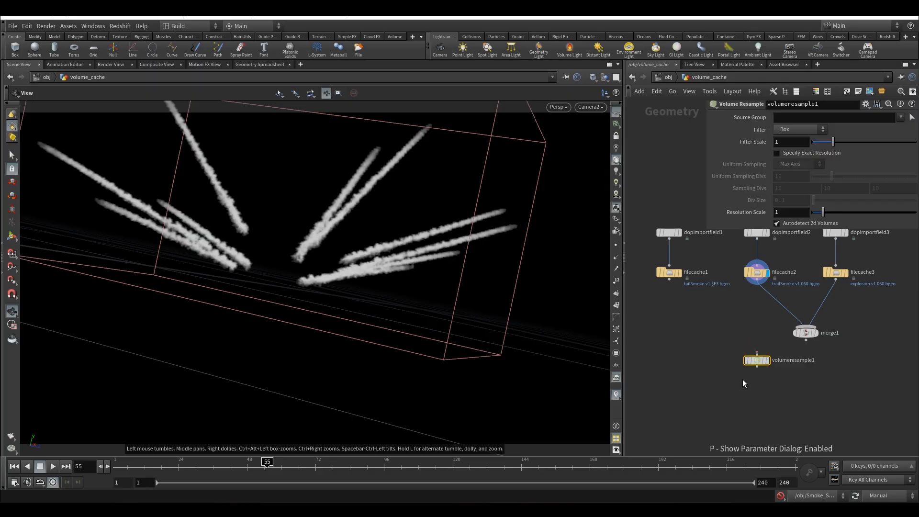
pyautogui.write('.5')
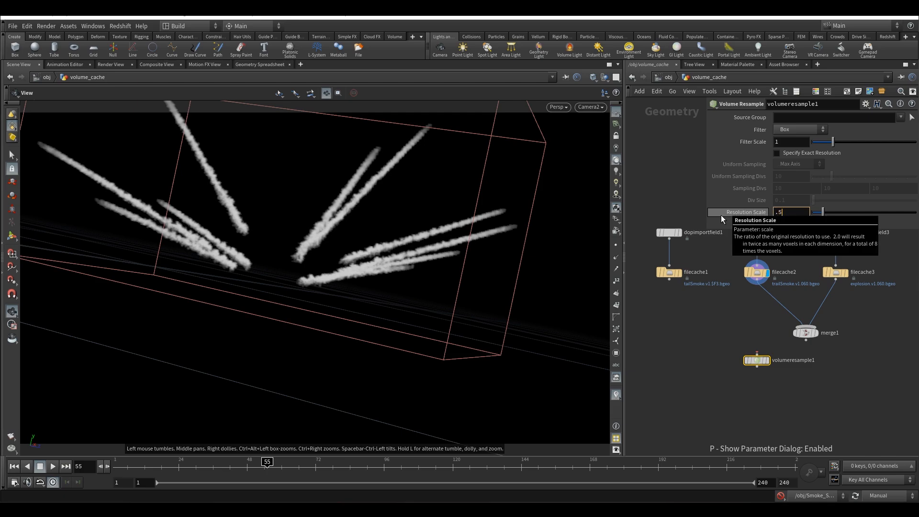
pyautogui.press('Return')
pyautogui.moveTo(757, 278); pyautogui.dragTo(757, 355)
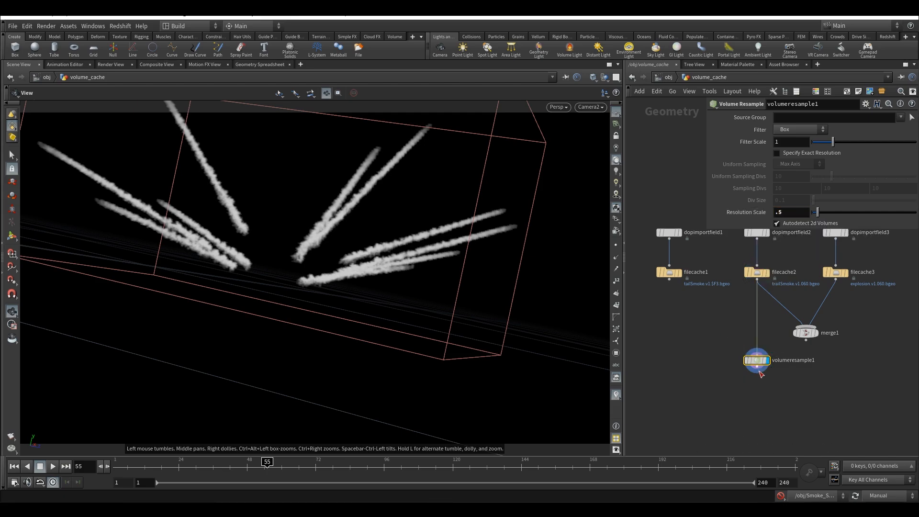
# Add a Material node below volumeresample1, wire it to that node's output and make it the displayed node
pyautogui.press('Tab')
pyautogui.write('mate')
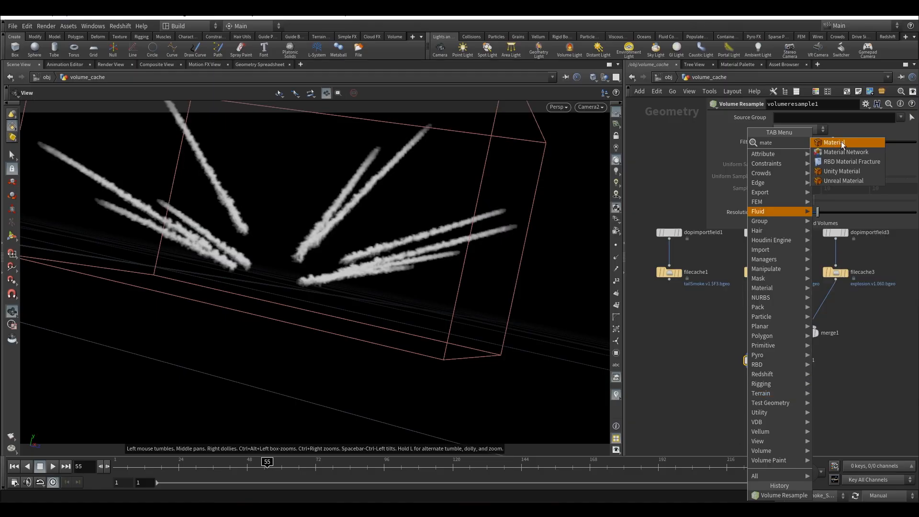
pyautogui.click(843, 144)
pyautogui.click(756, 405)
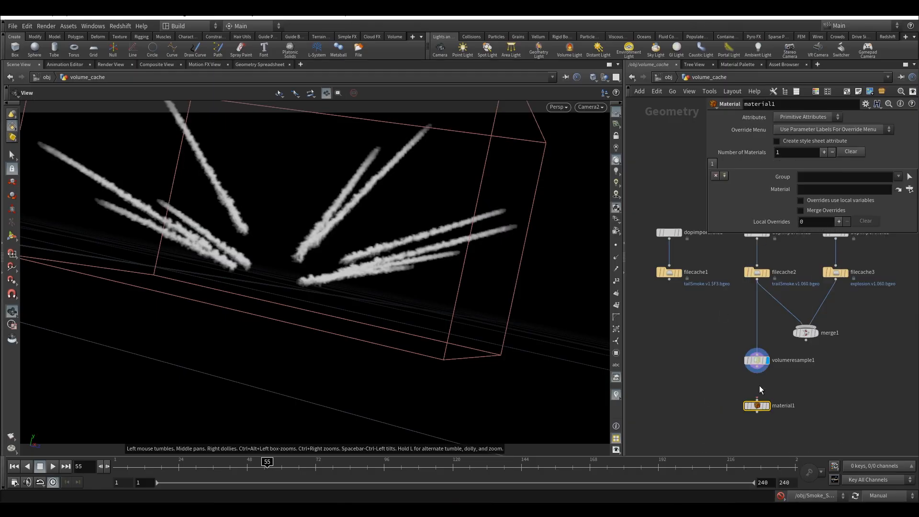
pyautogui.click(768, 392)
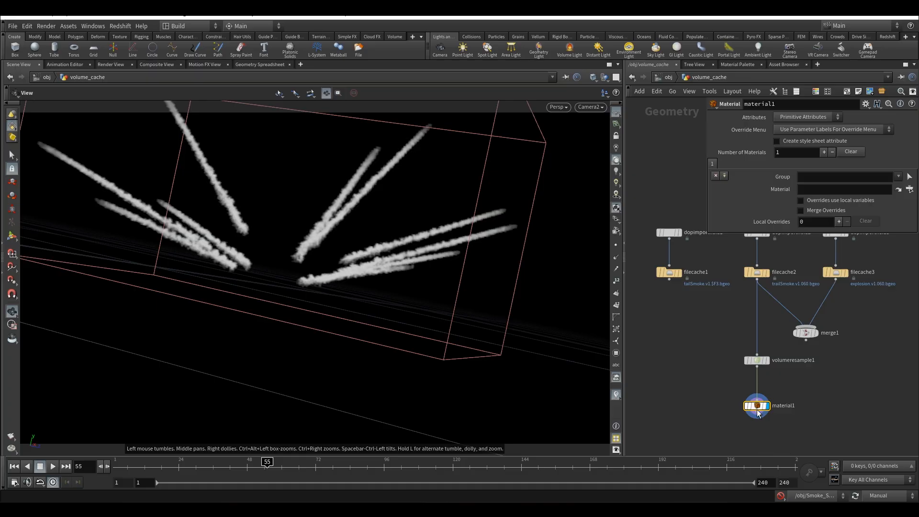
# Duplicate the Material node under filecache1, wire it to that cache and make the copy the displayed node
pyautogui.keyDown('alt'); pyautogui.moveTo(753, 406); pyautogui.dragTo(670, 367); pyautogui.keyUp('alt')
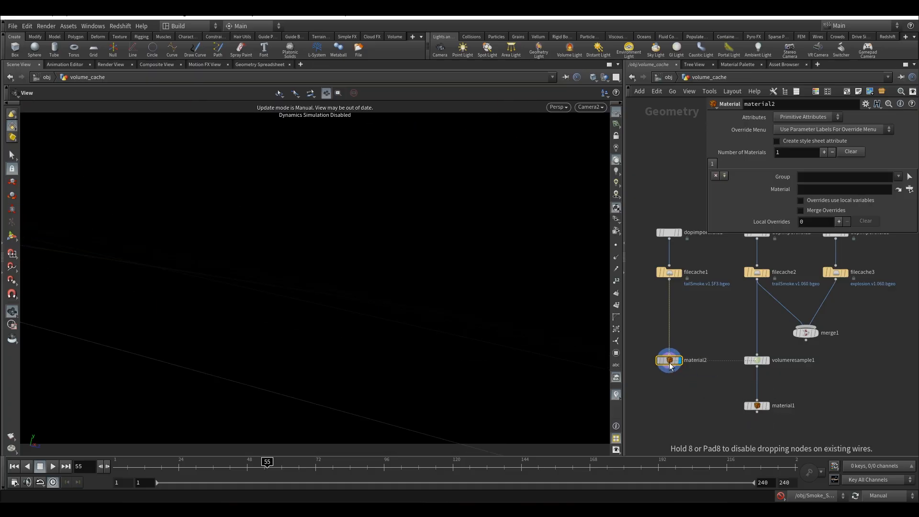
pyautogui.moveTo(678, 251); pyautogui.dragTo(678, 250)
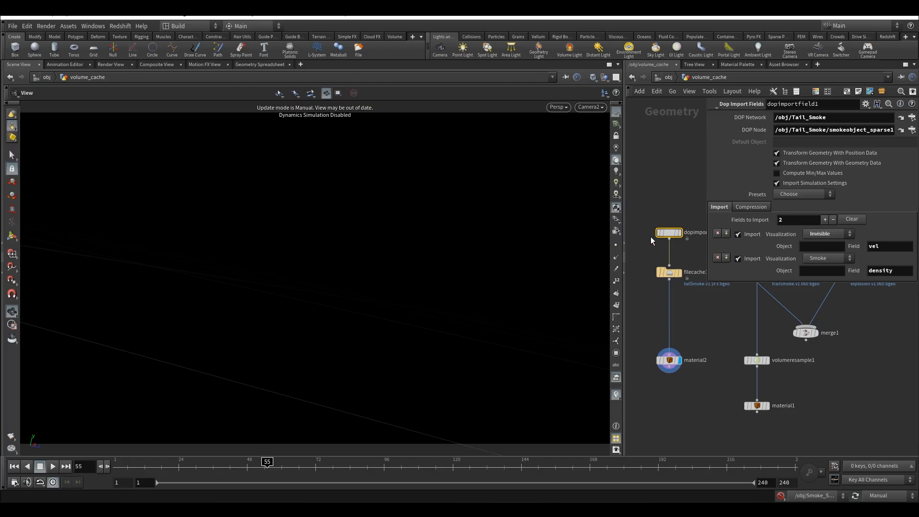
pyautogui.moveTo(686, 298); pyautogui.dragTo(685, 296)
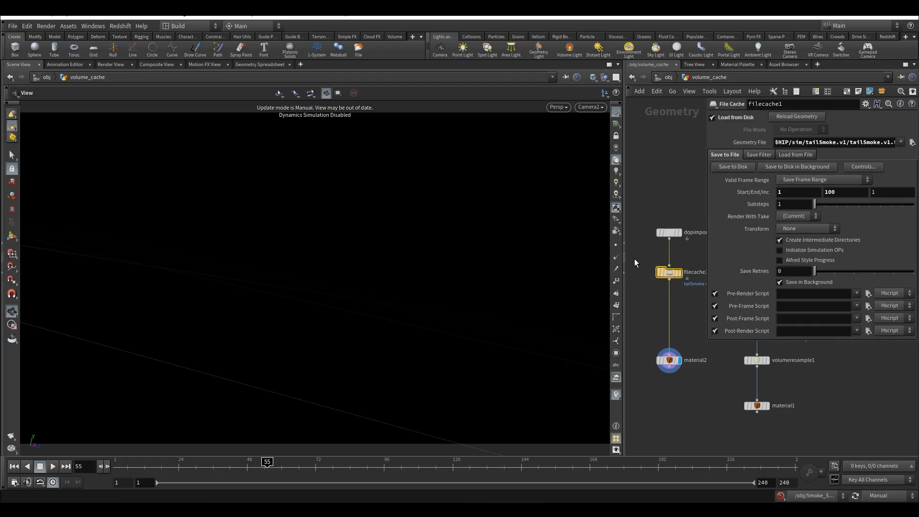
pyautogui.moveTo(642, 327); pyautogui.dragTo(760, 413)
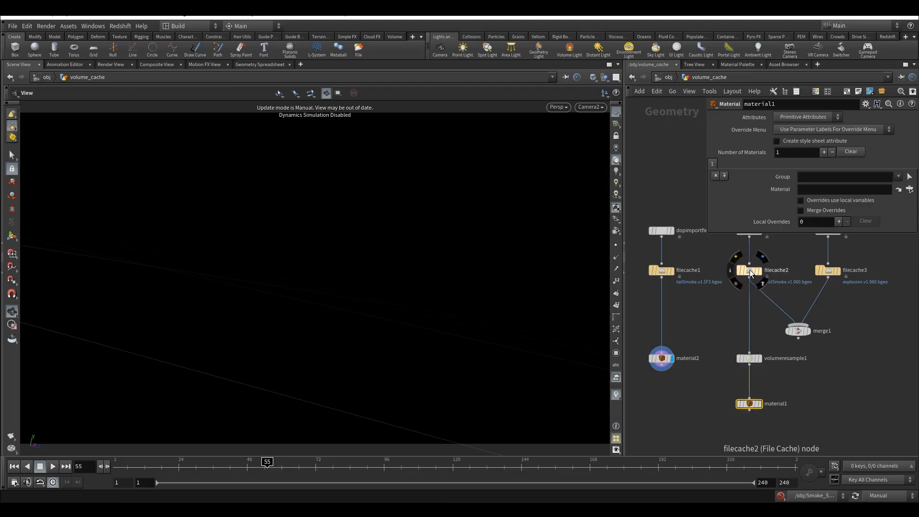
# Rewire volumeresample1 to take its input from merge1 and line up volumeresample1 and material1 beneath the merge
pyautogui.moveTo(821, 273)
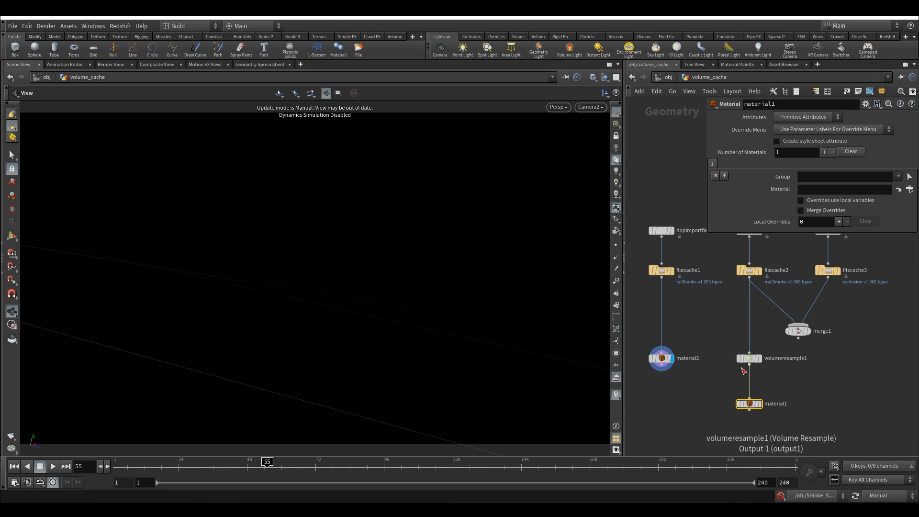
pyautogui.click(749, 352)
pyautogui.click(797, 339)
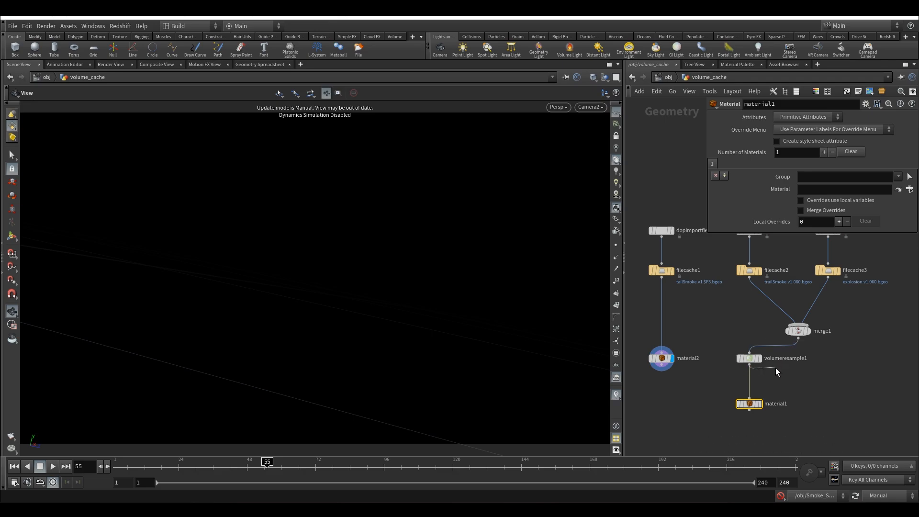
pyautogui.moveTo(748, 362); pyautogui.dragTo(796, 362)
pyautogui.moveTo(755, 405); pyautogui.dragTo(804, 402)
# Go to the mat network and widen the network editor pane
pyautogui.click(668, 76)
pyautogui.click(669, 76)
pyautogui.click(693, 112)
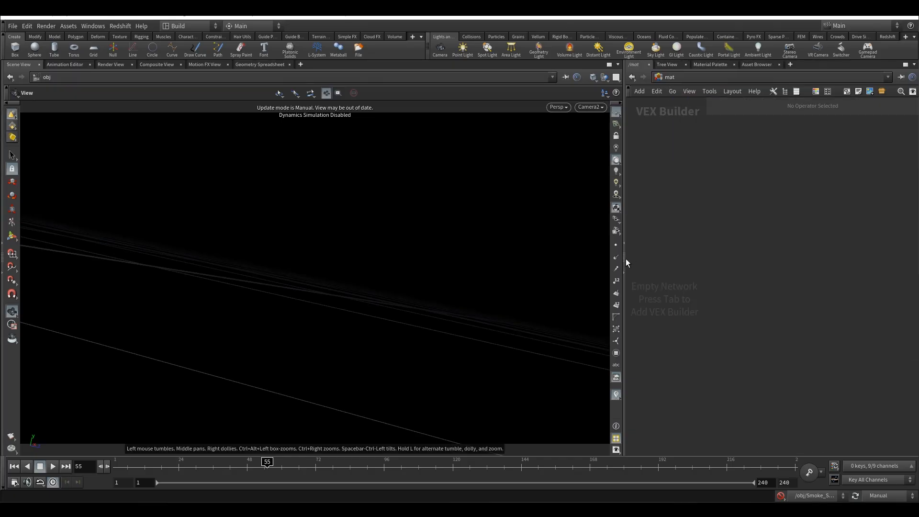
pyautogui.moveTo(624, 258); pyautogui.dragTo(450, 259)
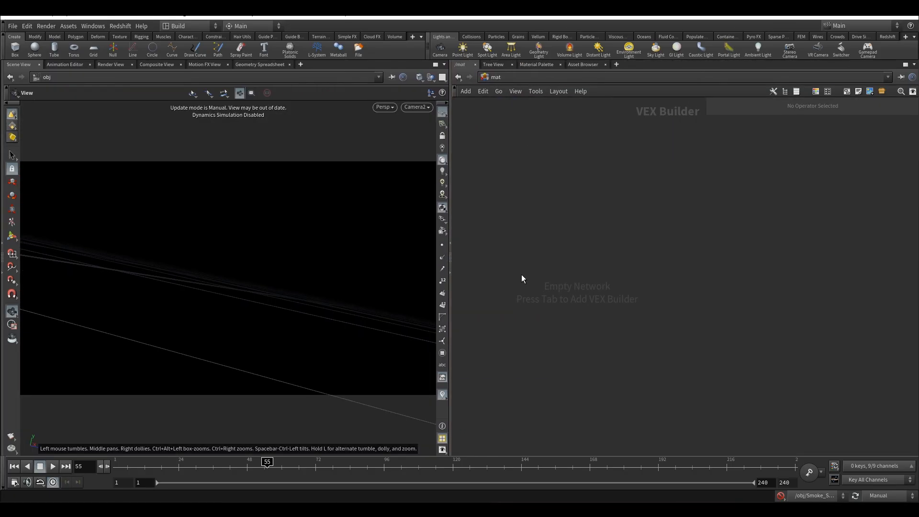
# Add an RS Volume shader to the material network and place a duplicate of it below
pyautogui.press('Tab')
pyautogui.write('rs')
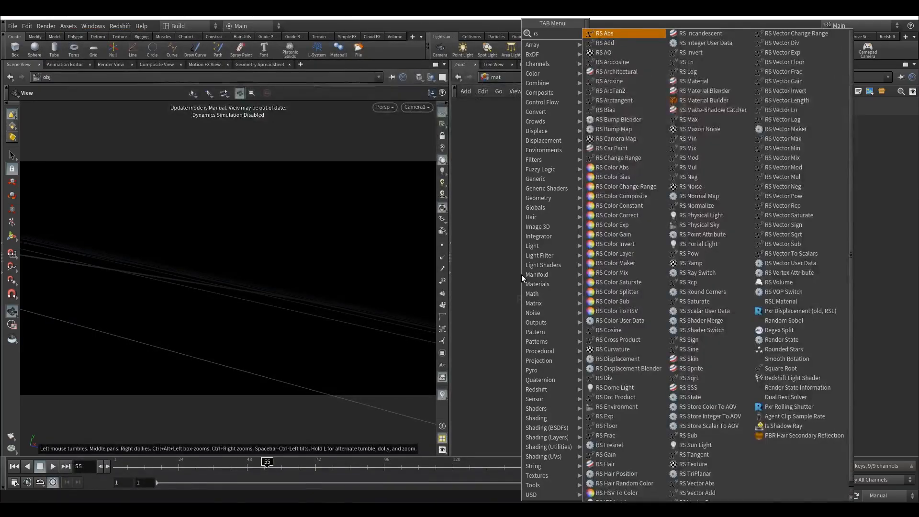
pyautogui.click(607, 34)
pyautogui.click(590, 188)
pyautogui.moveTo(589, 184); pyautogui.dragTo(568, 255)
# Rename the upper RS Volume shader to tail_smoke and the lower one to explosion
pyautogui.doubleClick(566, 186)
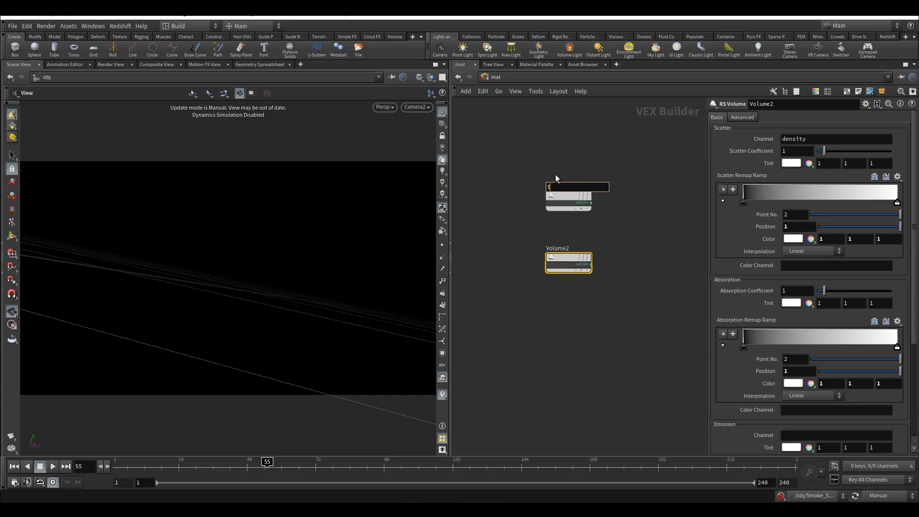
pyautogui.write('tail_sma')
pyautogui.press('BackSpace')
pyautogui.write('okke')
pyautogui.press('BackSpace')
pyautogui.click(569, 248)
pyautogui.moveTo(572, 249); pyautogui.dragTo(518, 245)
pyautogui.write('explosion')
pyautogui.press('Return')
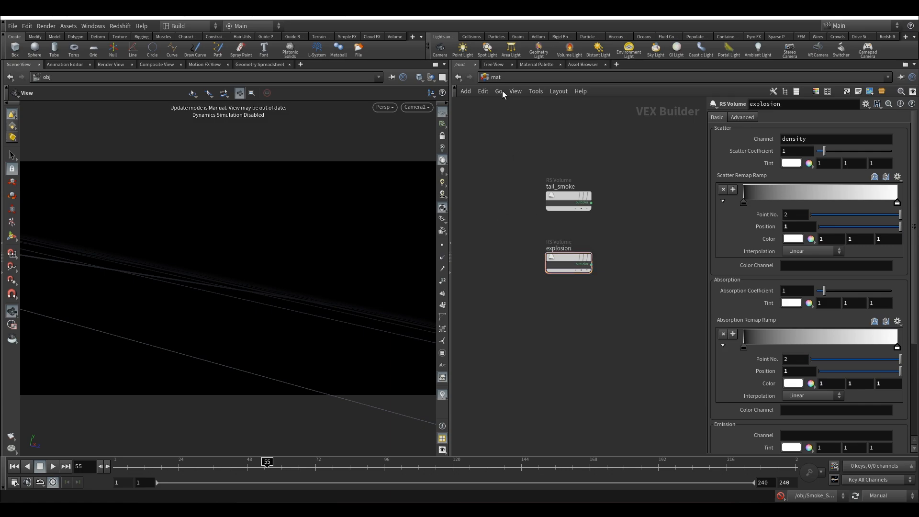
# Return to the obj network and enter the volume_cache geometry node
pyautogui.click(501, 78)
pyautogui.click(670, 160)
pyautogui.click(505, 80)
pyautogui.click(541, 127)
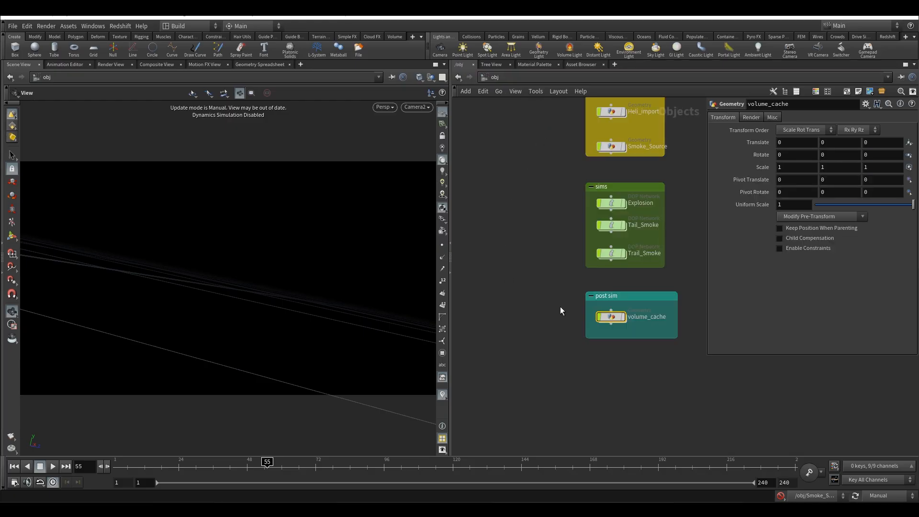
pyautogui.doubleClick(612, 318)
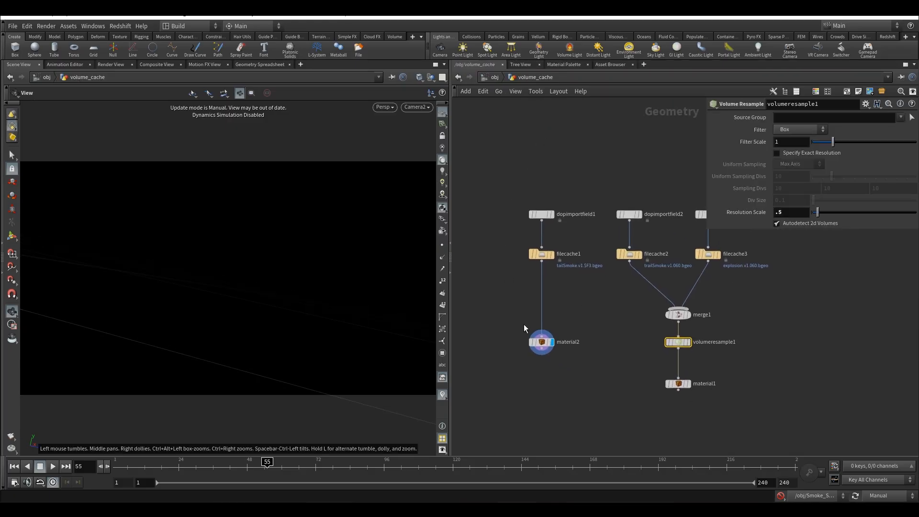
# Assign the /mat/tail_smoke shader to the Material node under filecache1
pyautogui.click(909, 190)
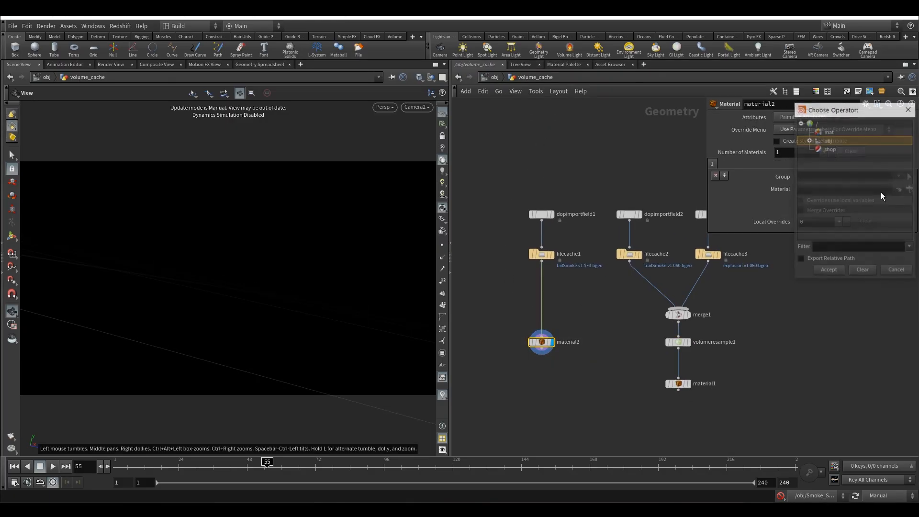
pyautogui.doubleClick(820, 132)
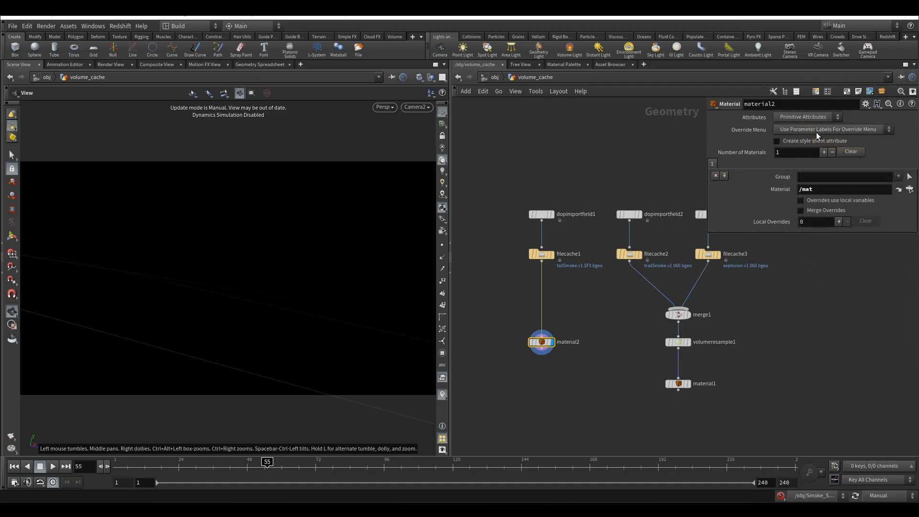
pyautogui.click(910, 189)
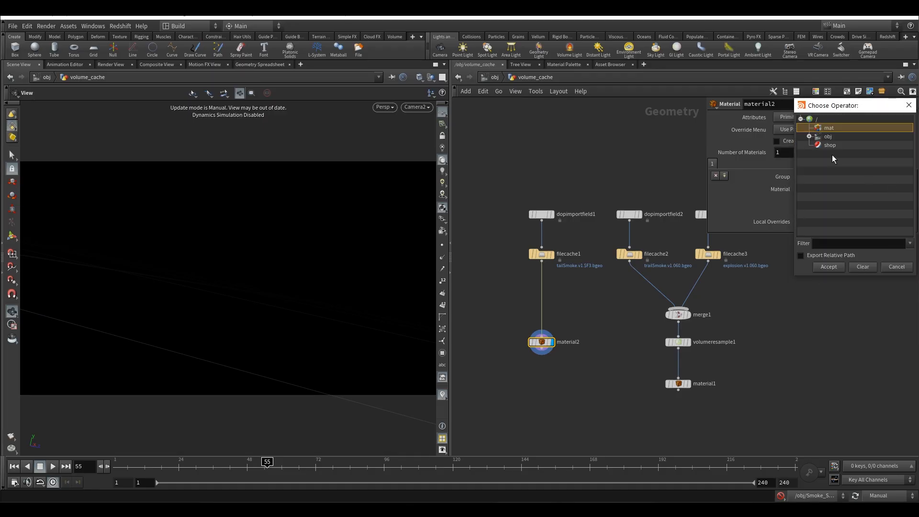
pyautogui.click(828, 267)
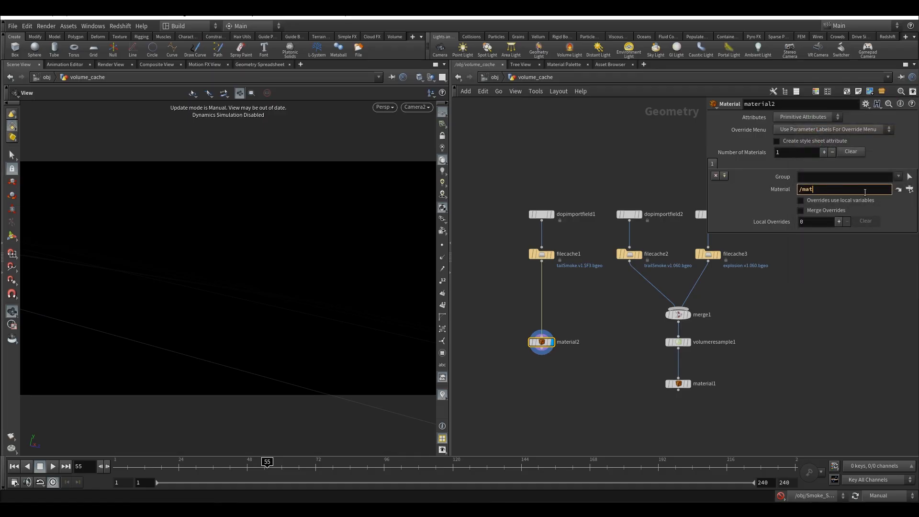
pyautogui.write('/')
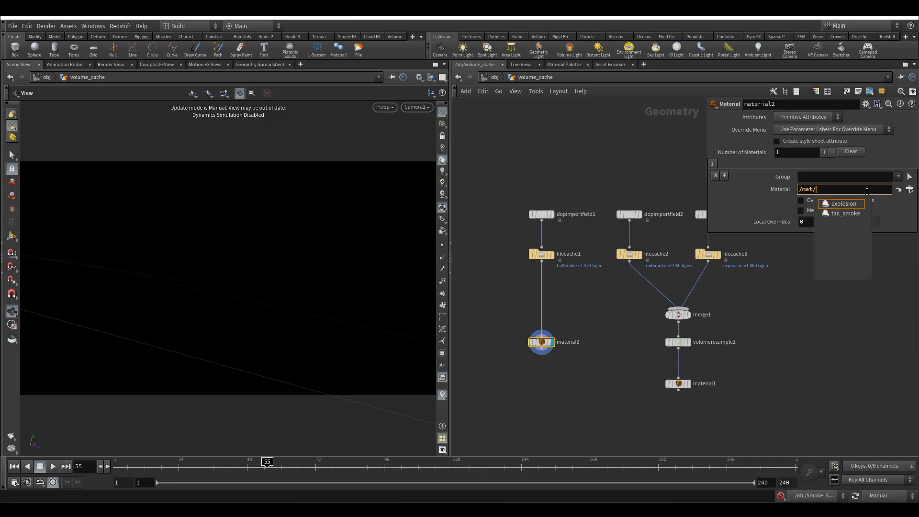
pyautogui.click(842, 213)
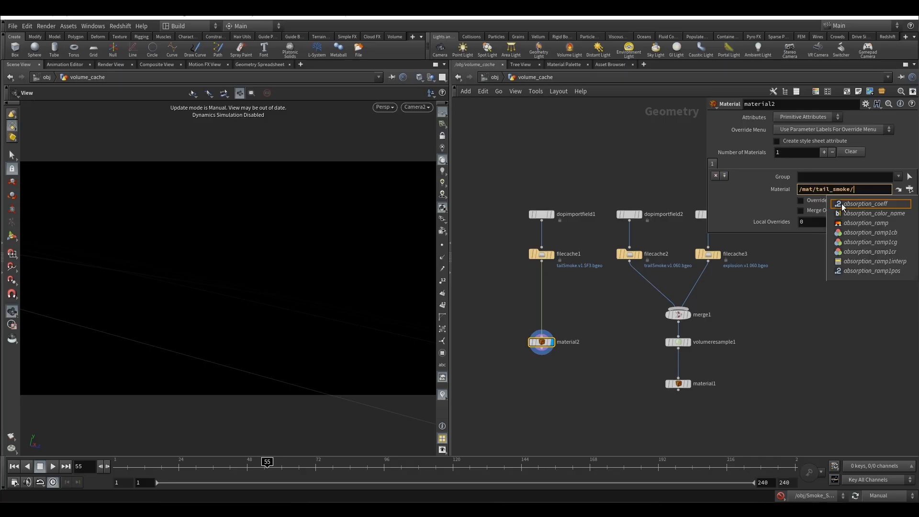
pyautogui.press('BackSpace')
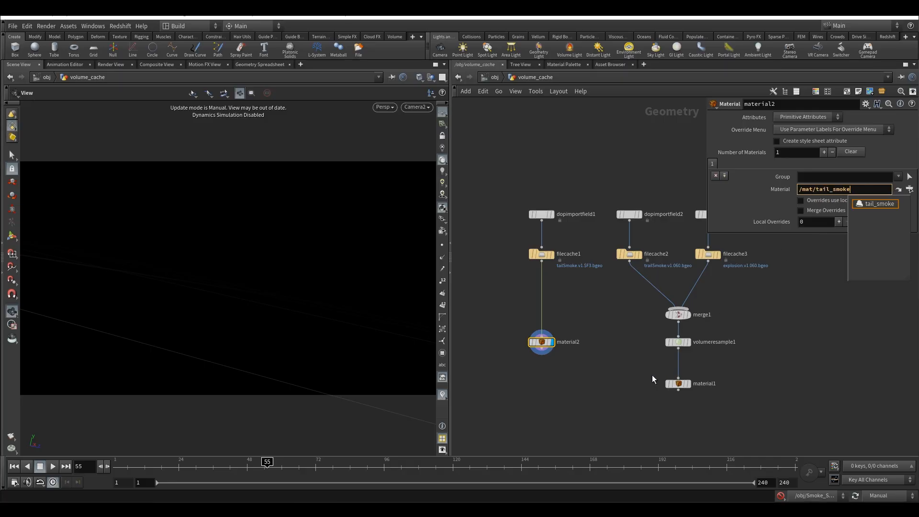
# Make the Material node under volumeresample1 the displayed node and assign it the /mat/explosion shader
pyautogui.click(680, 383)
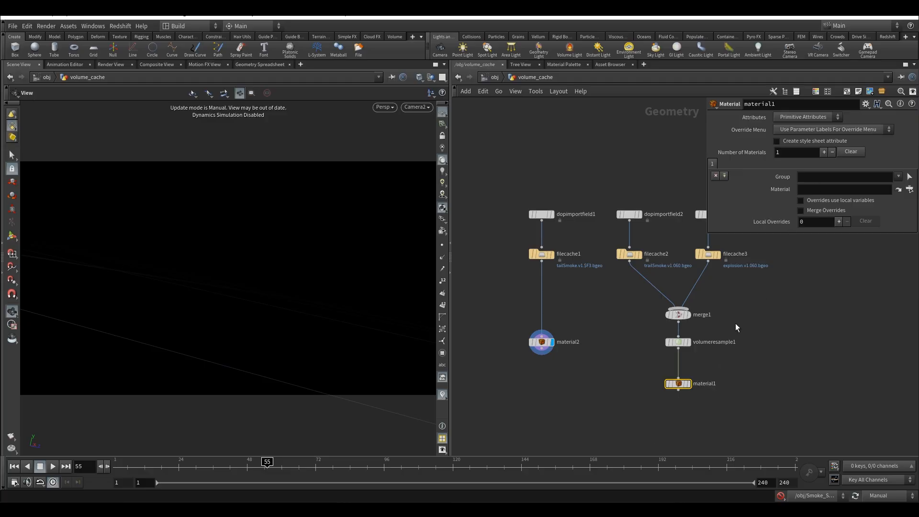
pyautogui.click(688, 383)
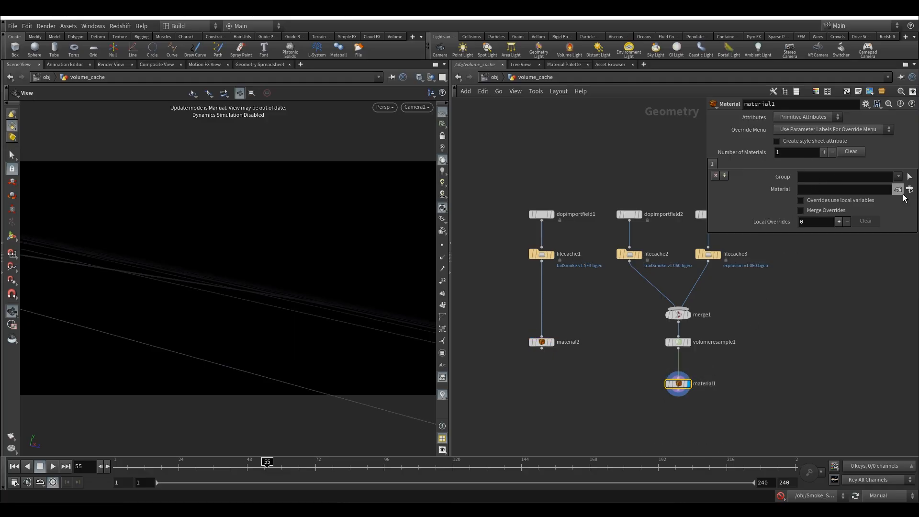
pyautogui.click(910, 189)
pyautogui.click(829, 129)
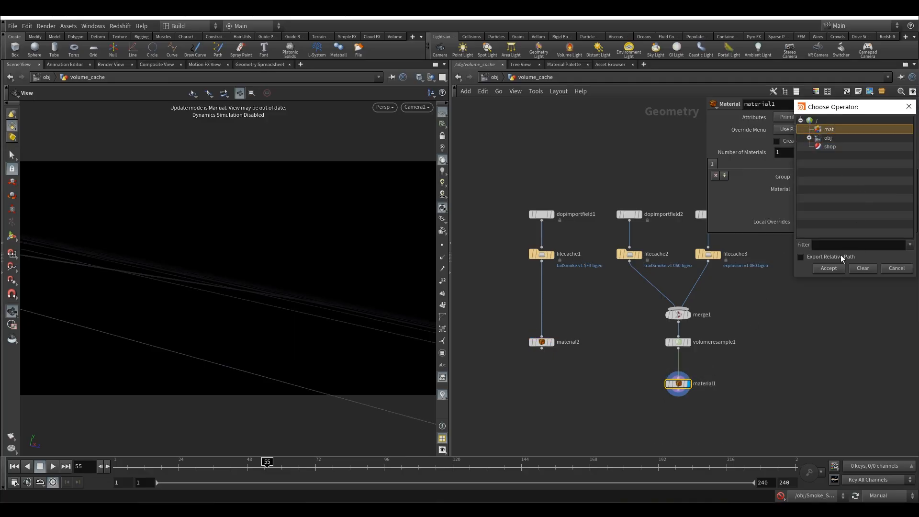
pyautogui.click(833, 269)
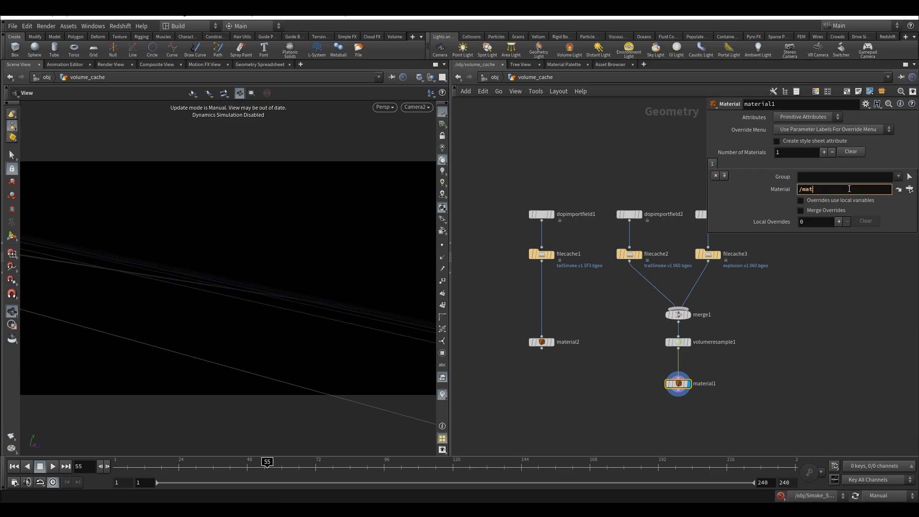
pyautogui.write('/e')
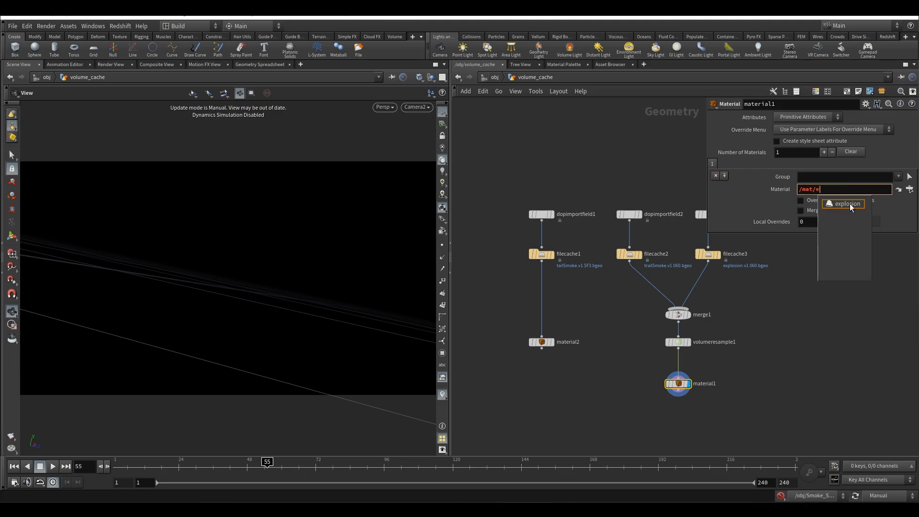
pyautogui.click(845, 204)
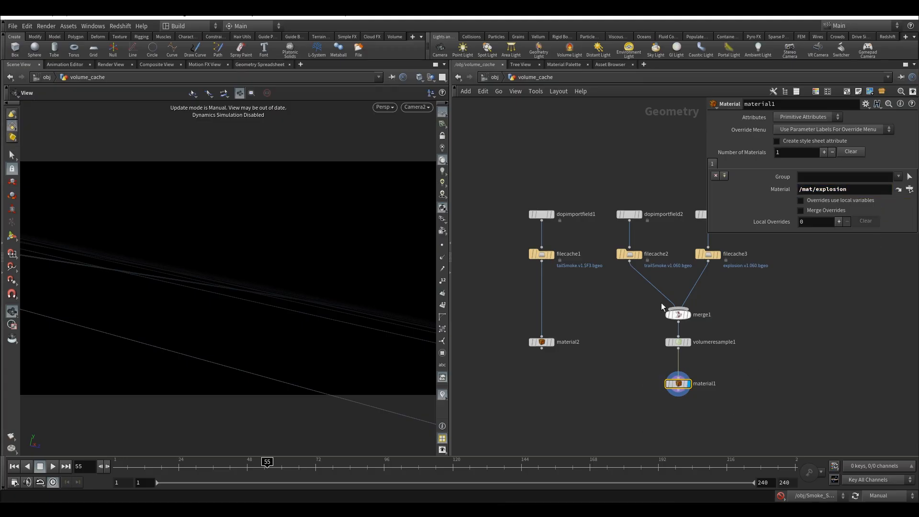
# Go back to the obj network and add the Redshift object parameters to the volume_cache node
pyautogui.click(486, 78)
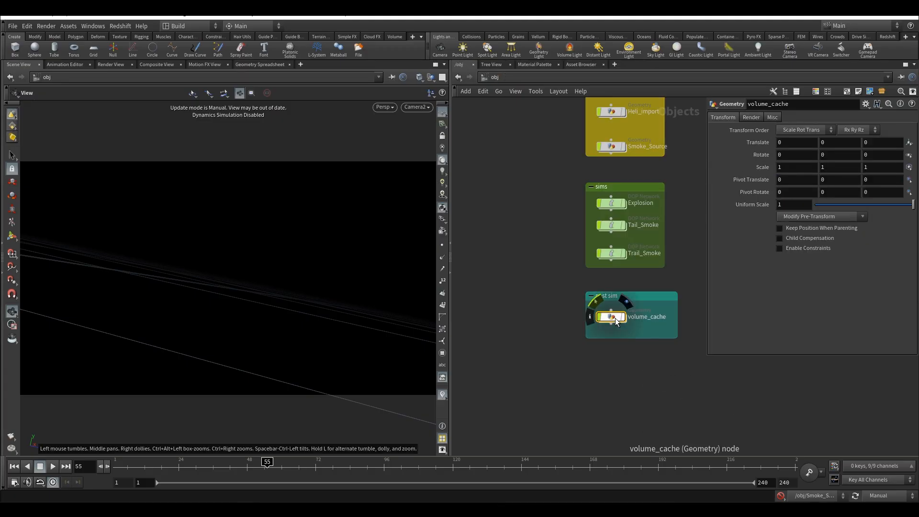
pyautogui.click(888, 37)
pyautogui.click(588, 53)
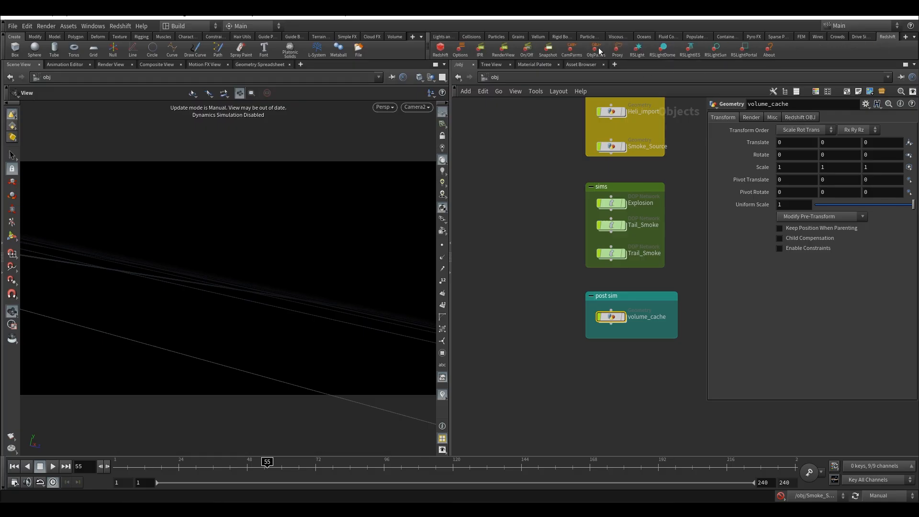
# Delete the distantlight node from the render network box
pyautogui.moveTo(675, 241); pyautogui.dragTo(561, 289, button='middle')
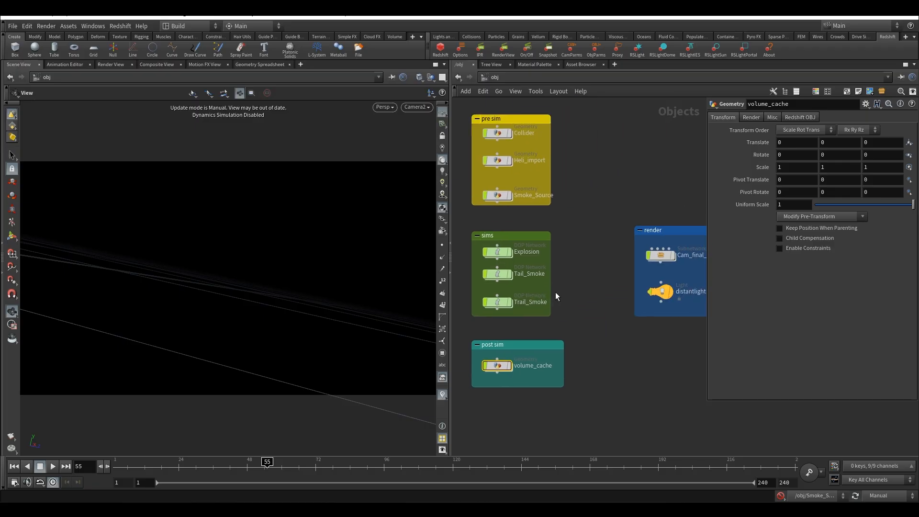
pyautogui.click(660, 292)
pyautogui.moveTo(641, 201); pyautogui.dragTo(613, 209, button='middle')
pyautogui.press('Delete')
# Add an RSLightDome node to the render network box below Cam_final_v01_fbx
pyautogui.moveTo(663, 293); pyautogui.dragTo(634, 264, button='middle')
pyautogui.scroll(-2, 652, 269)
pyautogui.press('Tab')
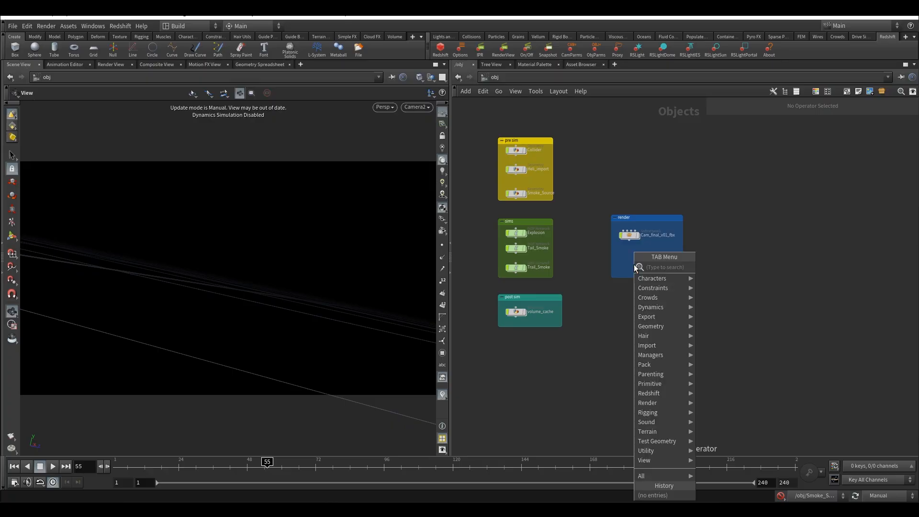
pyautogui.write('rsd')
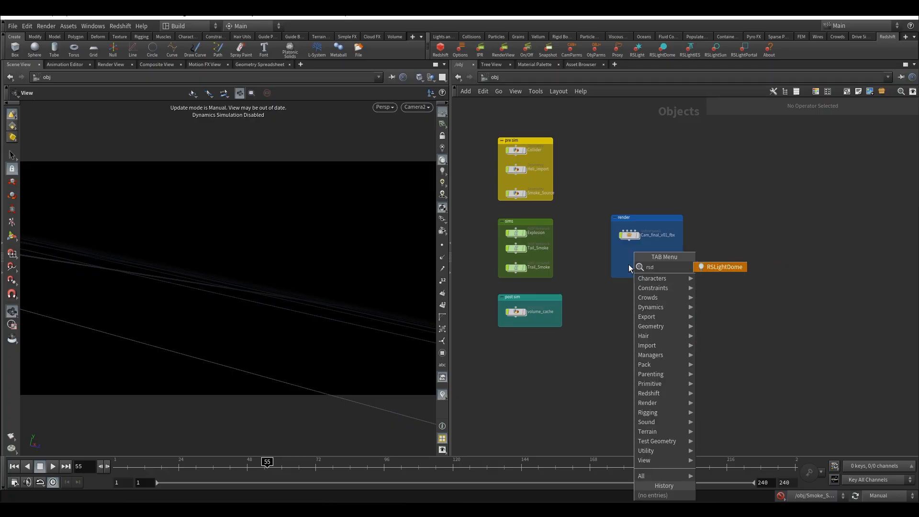
pyautogui.click(703, 267)
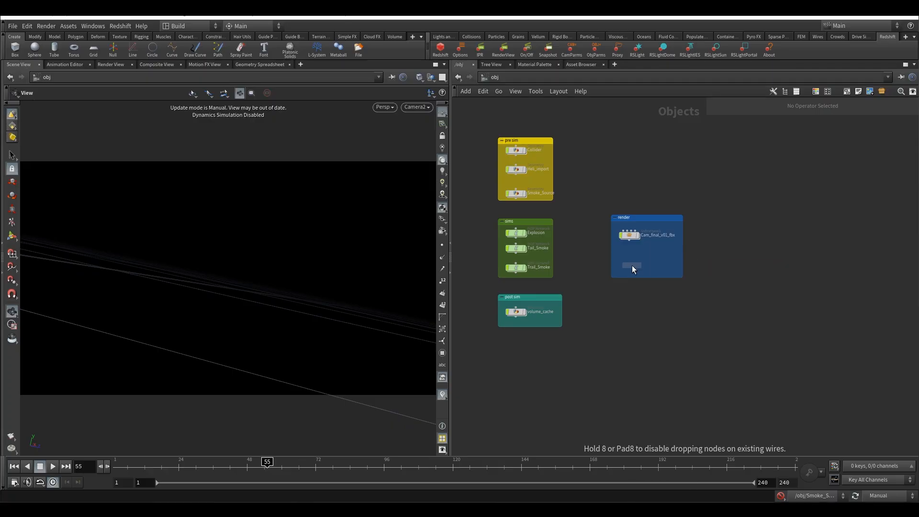
pyautogui.click(630, 265)
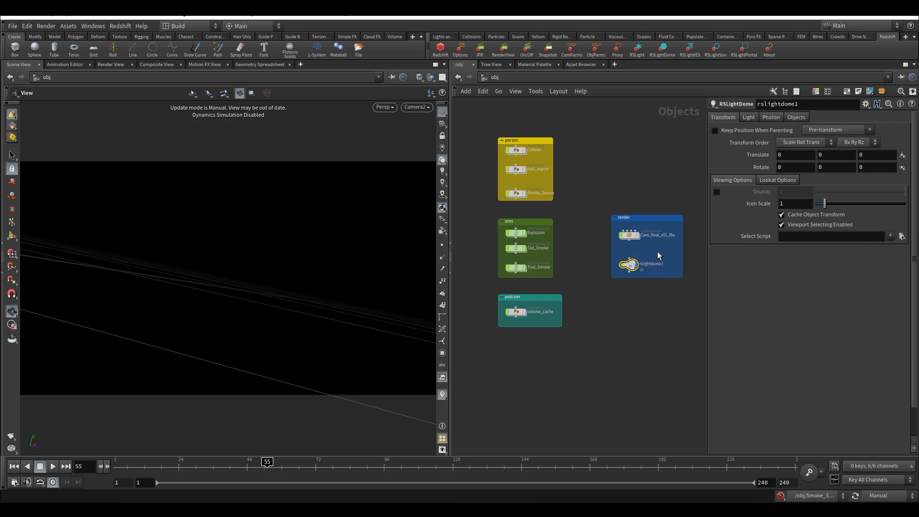
# Enter the Cam_final_v01_fbx subnetwork and add the Redshift camera parameters to Camera2, showing its Redshift camera settings
pyautogui.click(626, 257)
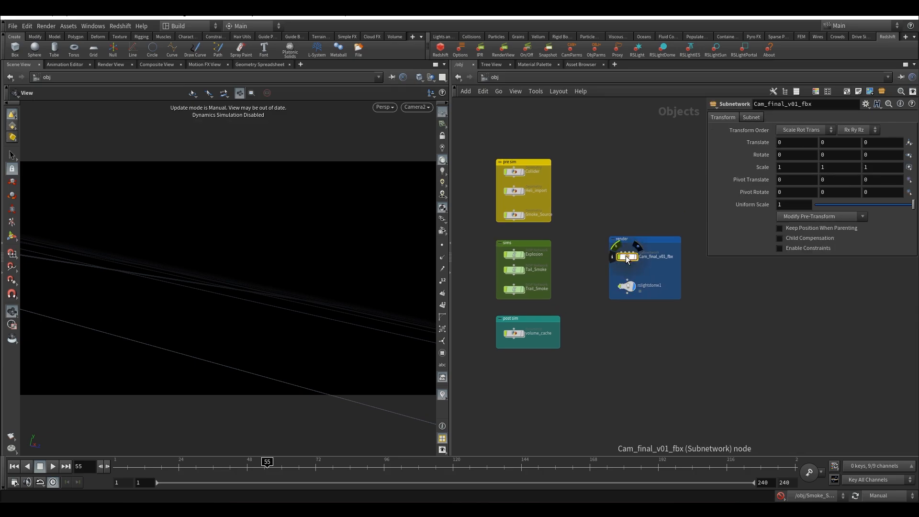
pyautogui.doubleClick(625, 256)
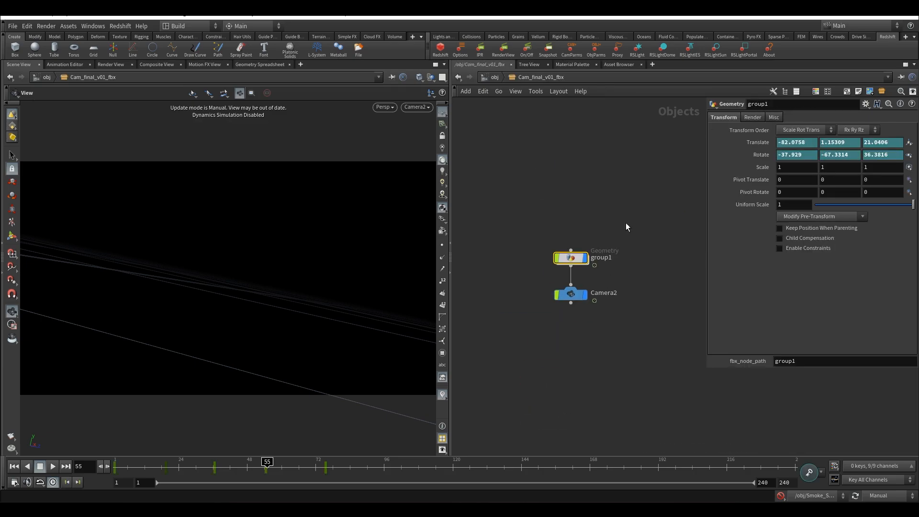
pyautogui.click(567, 291)
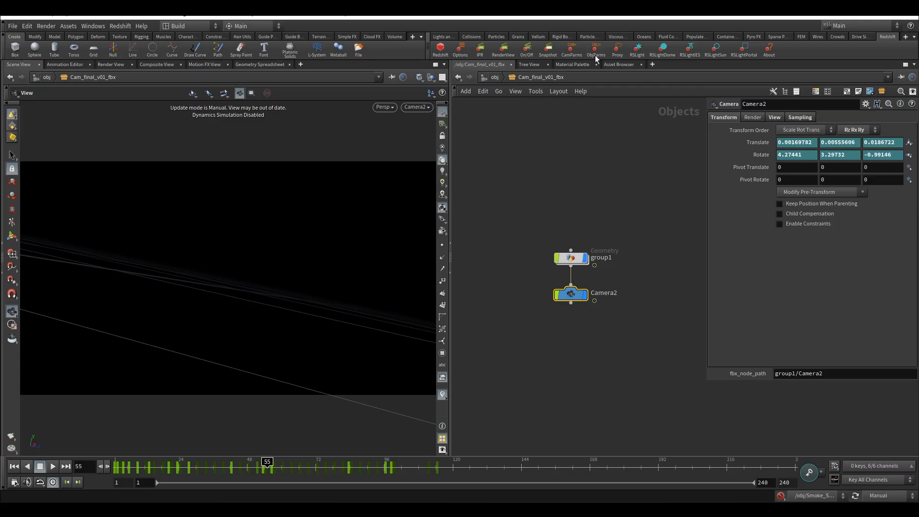
pyautogui.click(573, 53)
pyautogui.click(839, 117)
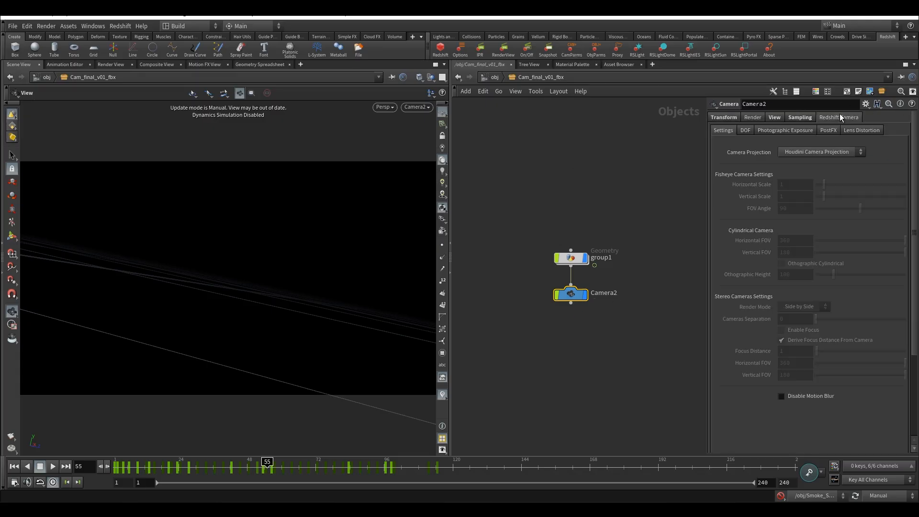
# Add the Redshift object parameters to group1 and return to the obj network
pyautogui.moveTo(550, 216); pyautogui.dragTo(610, 272)
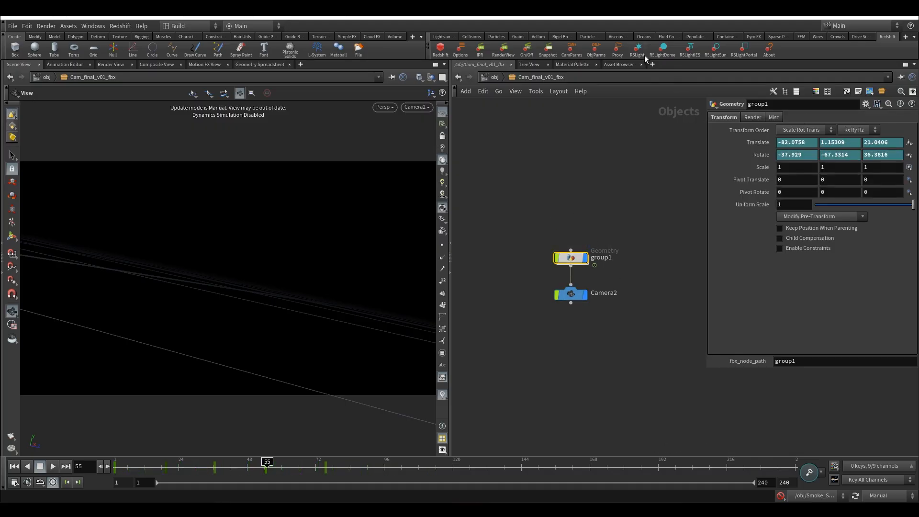
pyautogui.click(596, 52)
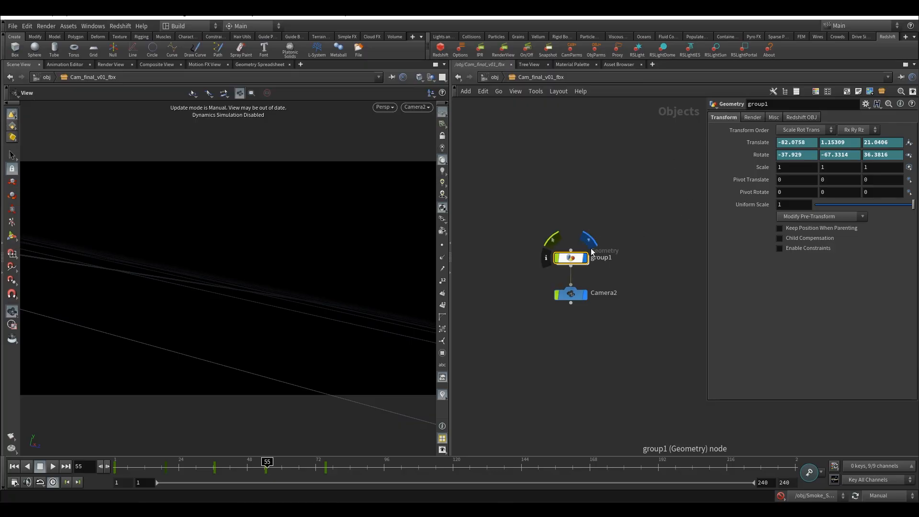
pyautogui.click(494, 77)
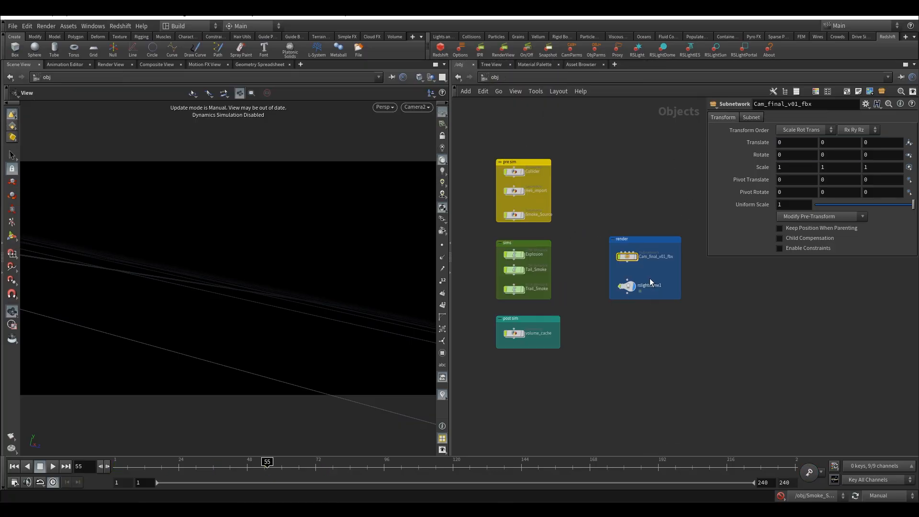
# Show the light settings of rslightdome1 and open the image chooser for its Dome Map
pyautogui.moveTo(659, 333); pyautogui.dragTo(661, 334)
pyautogui.moveTo(631, 311); pyautogui.dragTo(676, 299, button='middle')
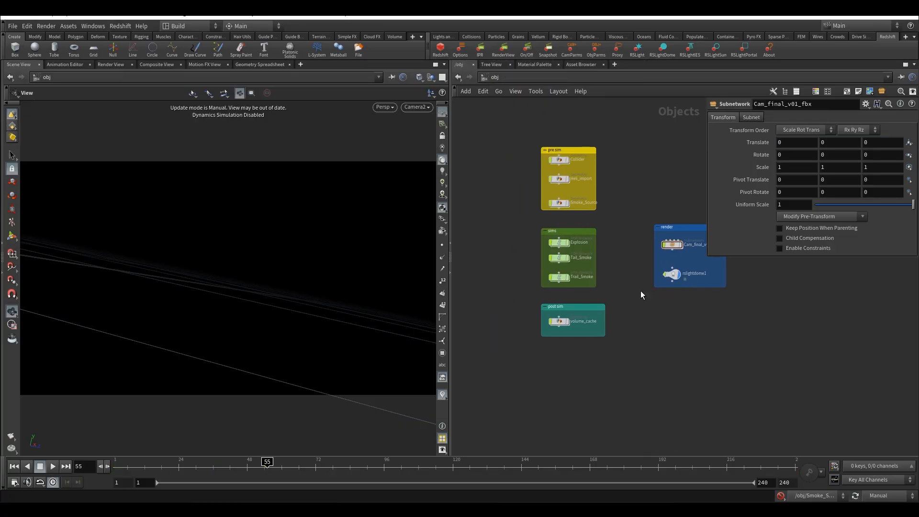
pyautogui.scroll(2, 641, 290)
pyautogui.click(681, 271)
pyautogui.moveTo(653, 165); pyautogui.dragTo(545, 215, button='middle')
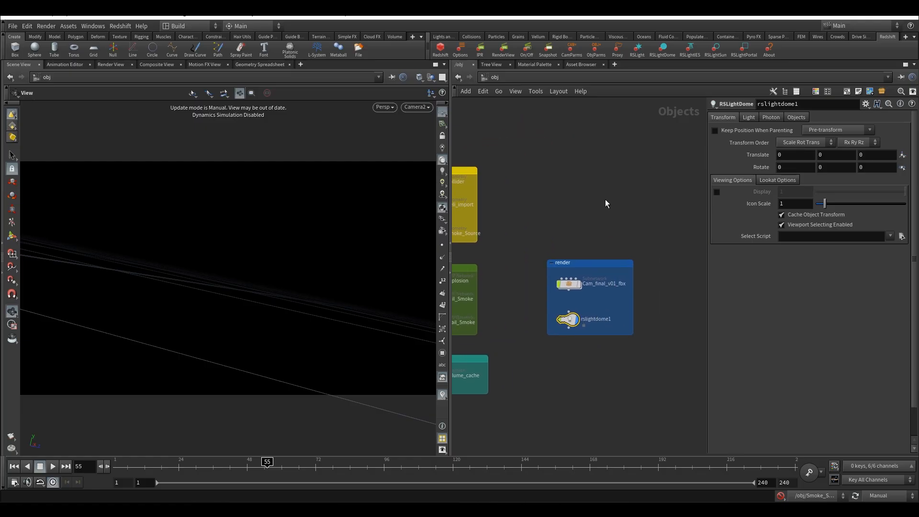
pyautogui.click(749, 118)
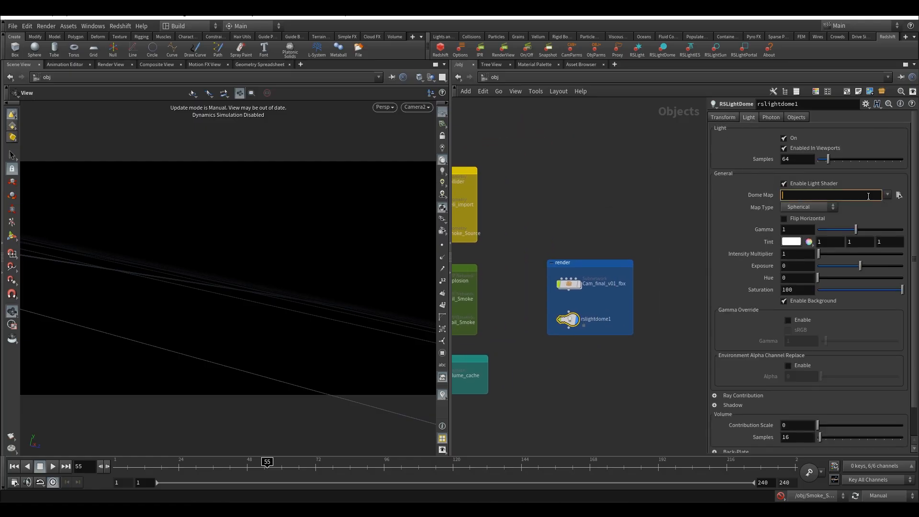
pyautogui.click(898, 195)
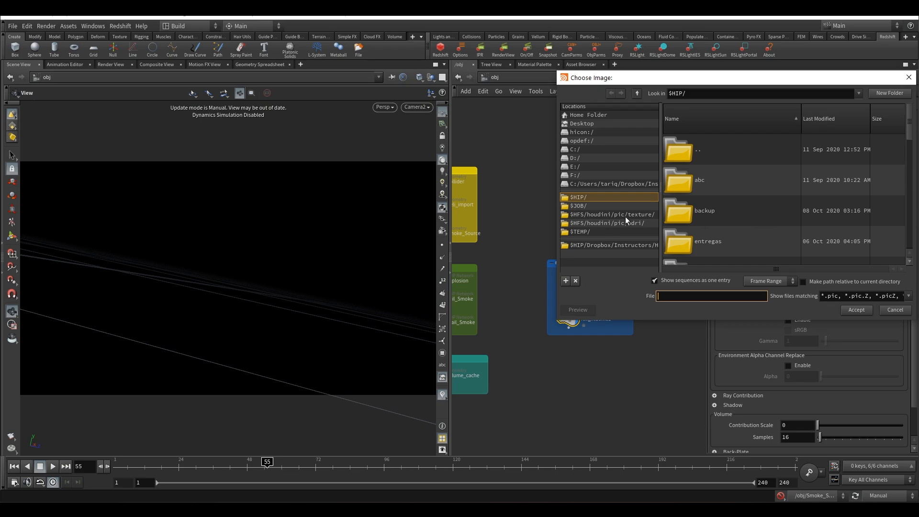
# Load sunset_in_the_chalk_quarry_4k.hdr from the $HIP/hdr folder as the dome light's map
pyautogui.click(584, 199)
pyautogui.scroll(-1, 718, 213)
pyautogui.scroll(-3, 725, 223)
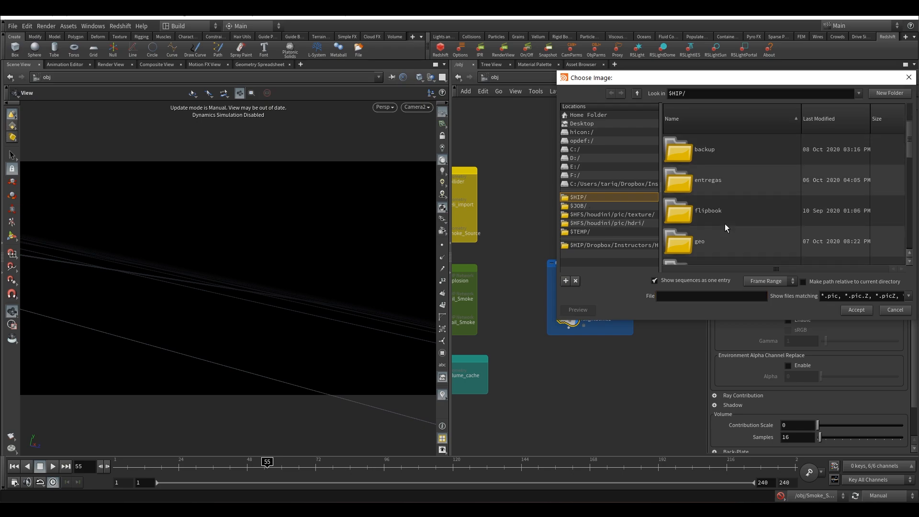
pyautogui.click(718, 216)
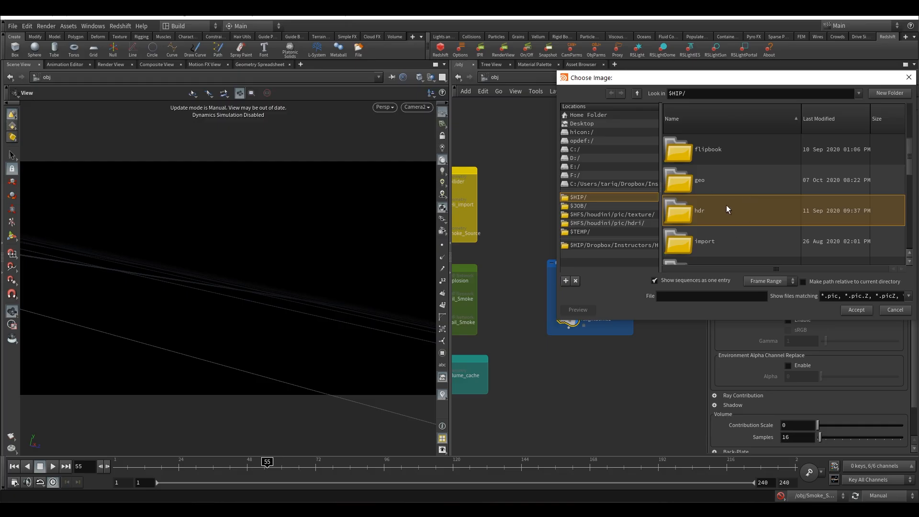
pyautogui.doubleClick(727, 216)
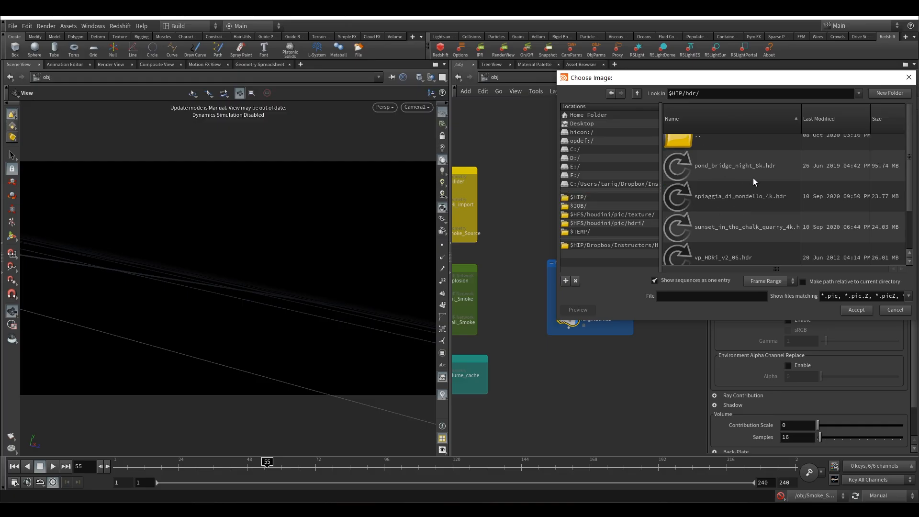
pyautogui.click(735, 233)
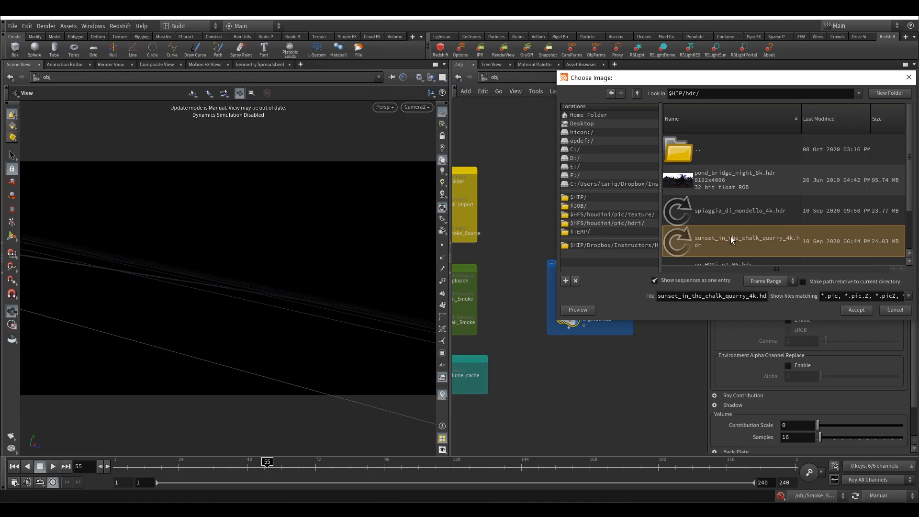
pyautogui.click(855, 310)
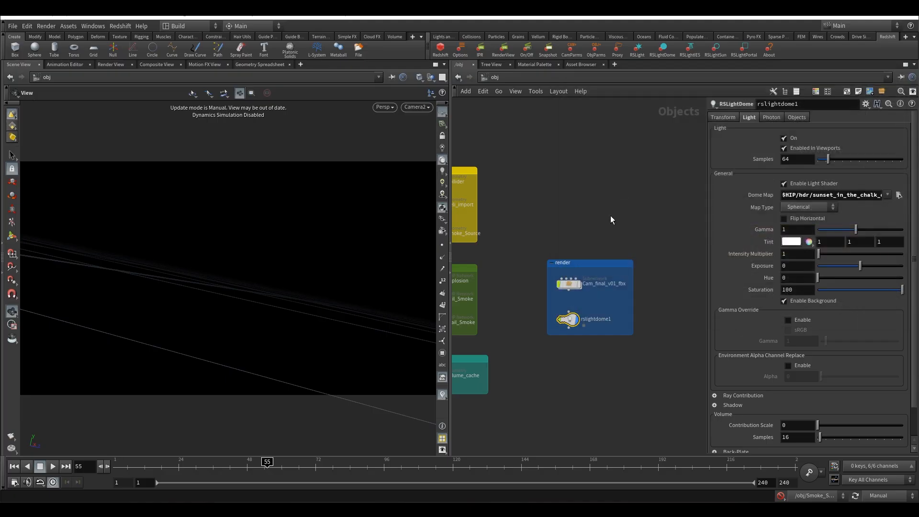
# Switch to the out network, create the Redshift ROP and IPR nodes, and arrange the IPR node below the ROP
pyautogui.moveTo(610, 294); pyautogui.dragTo(646, 243, button='middle')
pyautogui.moveTo(569, 303); pyautogui.dragTo(598, 262, button='middle')
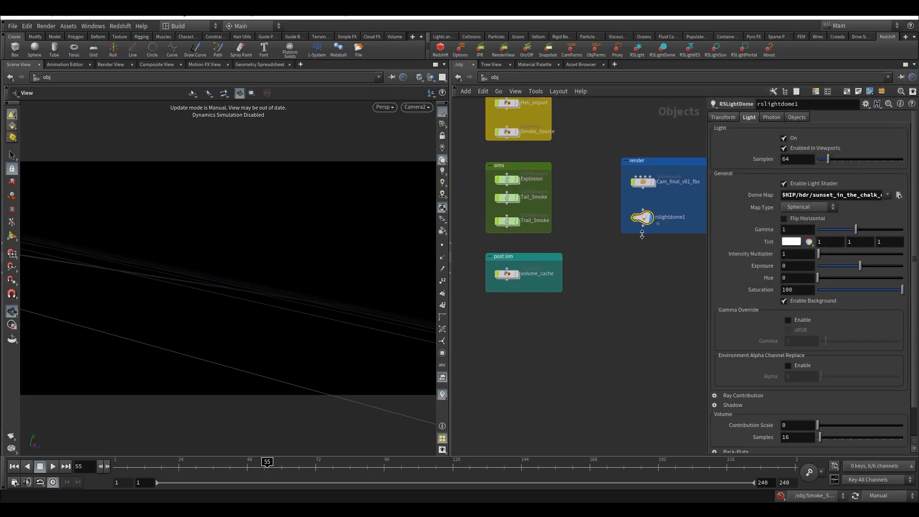
pyautogui.click(509, 76)
pyautogui.click(530, 130)
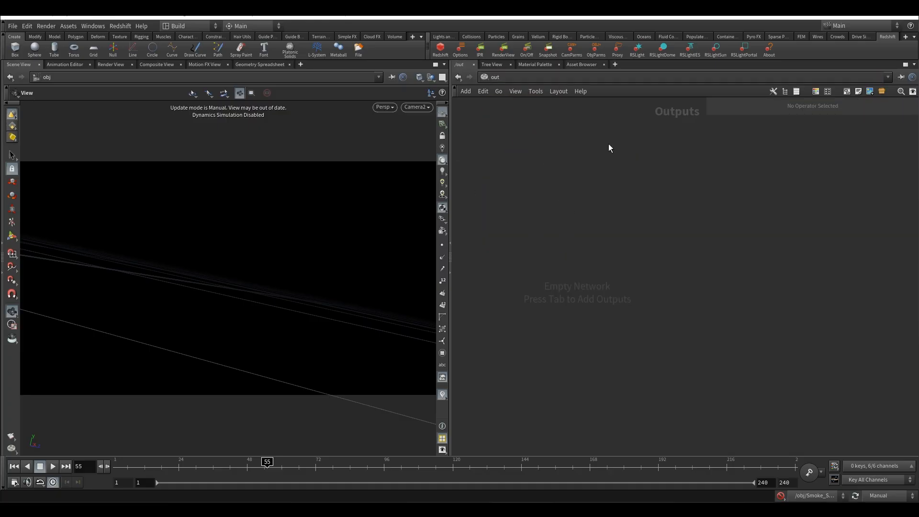
pyautogui.click(441, 49)
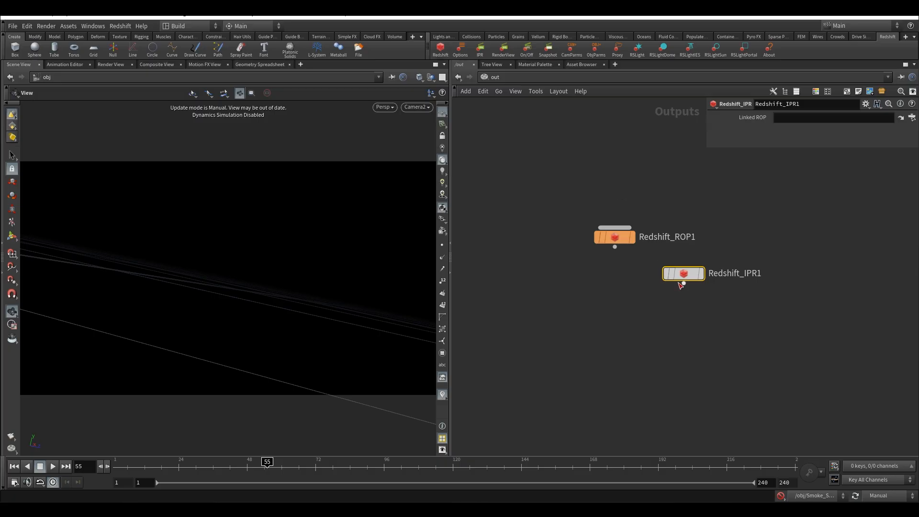
pyautogui.moveTo(644, 286); pyautogui.dragTo(615, 303)
pyautogui.moveTo(584, 285); pyautogui.dragTo(559, 337, button='middle')
pyautogui.moveTo(557, 257); pyautogui.dragTo(599, 296)
# Widen the parameter pane and set Redshift_ROP1's render camera to /obj/Cam_final_v01_fbx/Camera2
pyautogui.moveTo(706, 210); pyautogui.dragTo(576, 207)
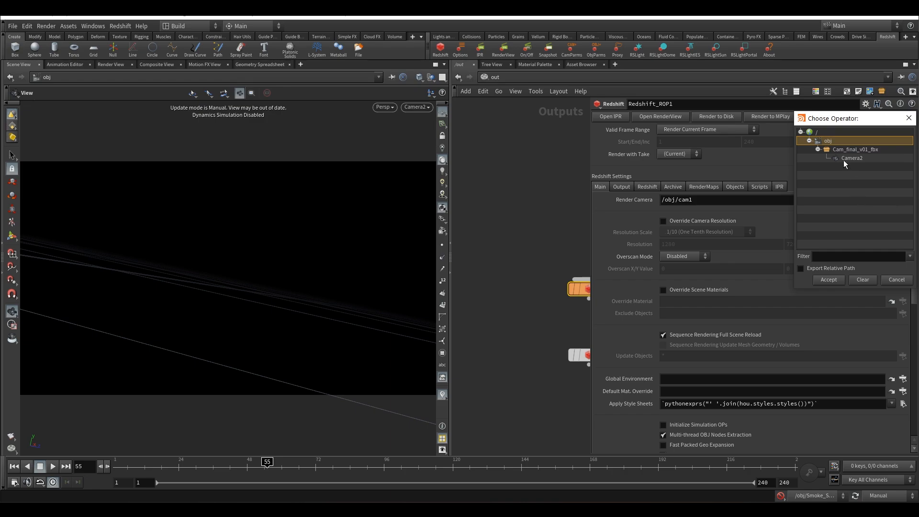
pyautogui.click(850, 158)
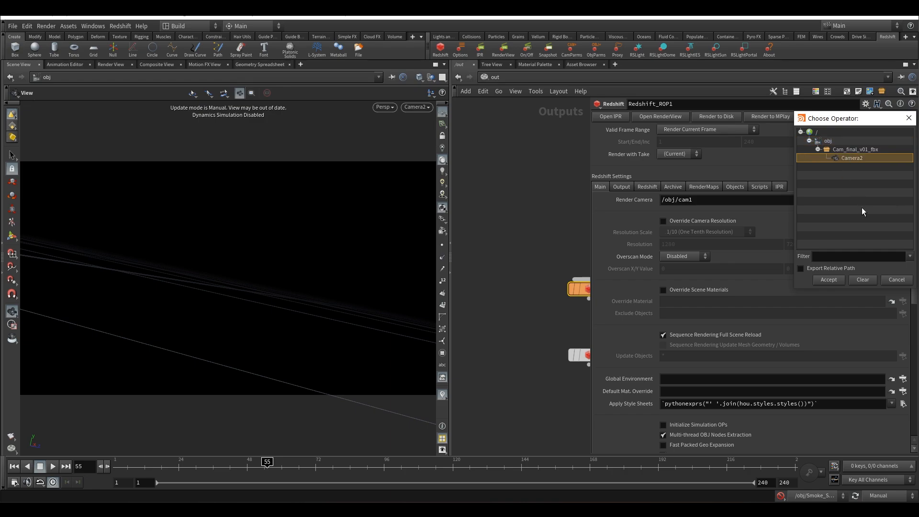
pyautogui.click(829, 280)
# Look through the common output and Redshift sampling settings of Redshift_ROP1
pyautogui.moveTo(570, 250); pyautogui.dragTo(517, 231, button='middle')
pyautogui.moveTo(523, 281); pyautogui.dragTo(500, 255, button='middle')
pyautogui.click(629, 187)
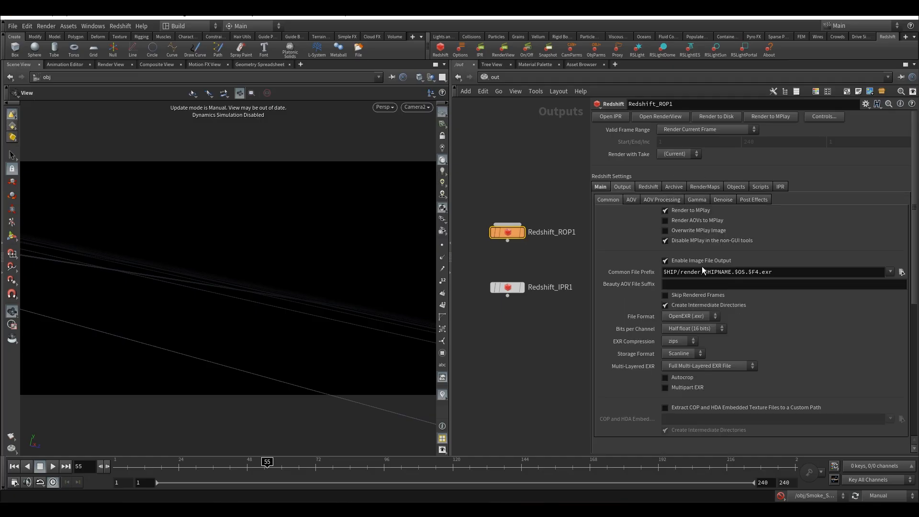
pyautogui.click(603, 188)
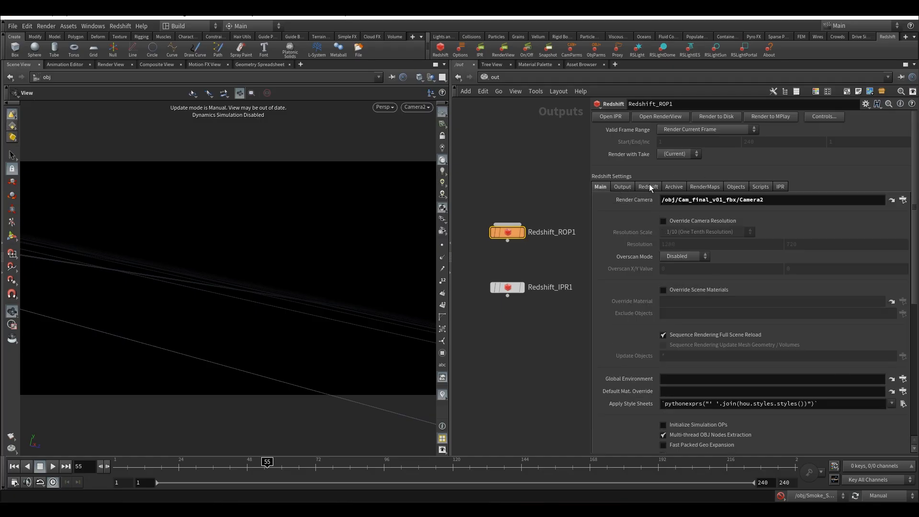
pyautogui.click(649, 187)
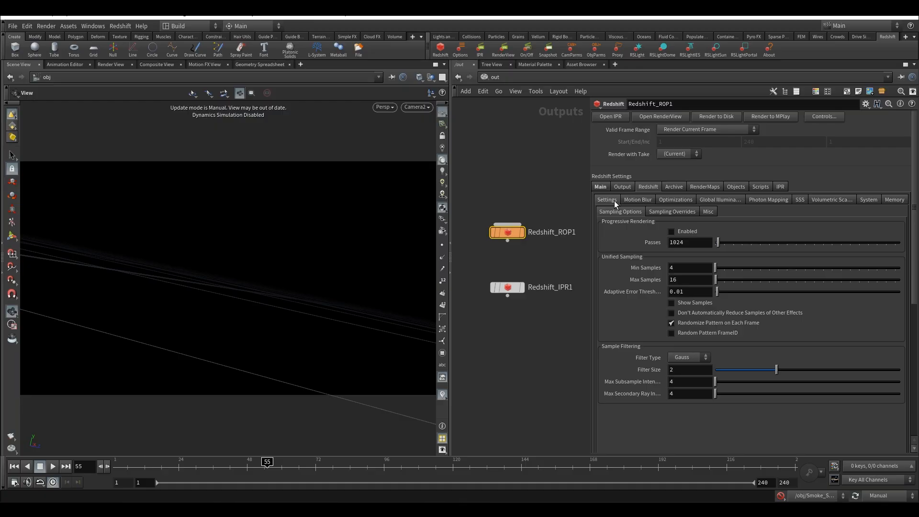
pyautogui.click(622, 187)
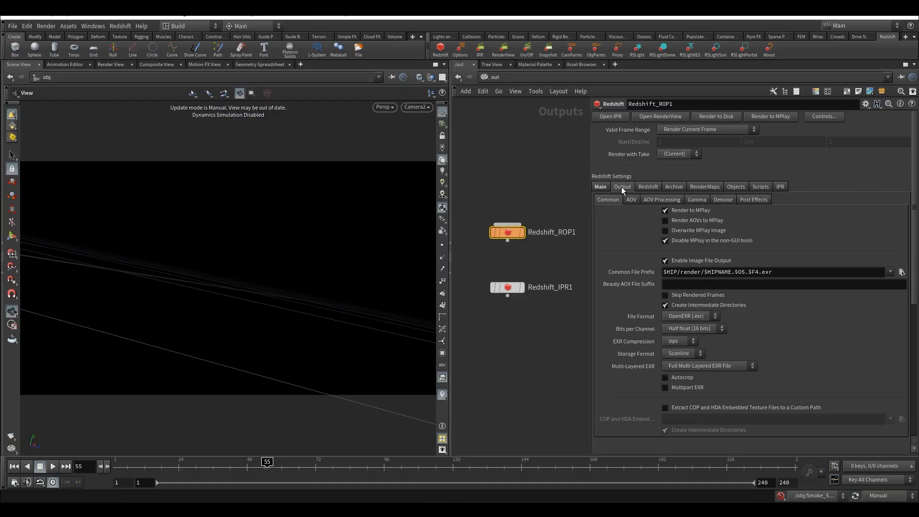
# Override the camera resolution on Redshift_ROP1 with a 1/2 (Half Resolution) scale and narrow the parameter pane slightly
pyautogui.click(600, 187)
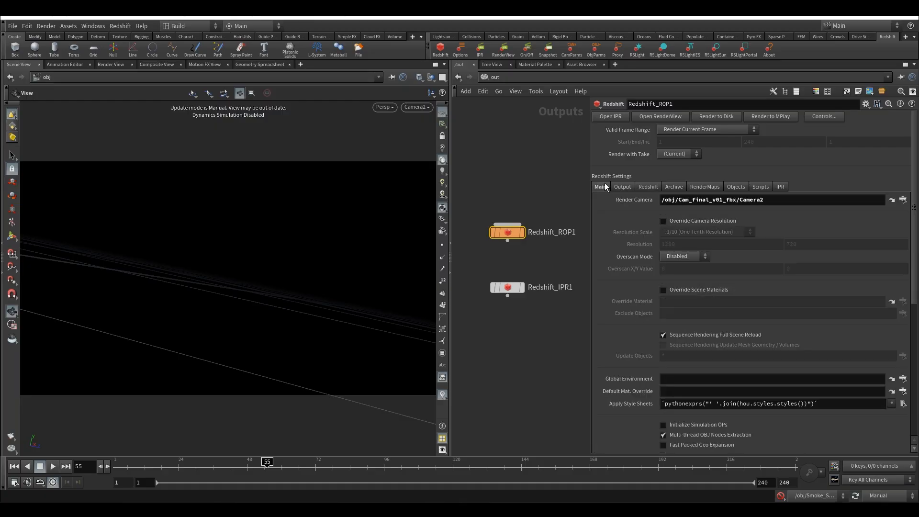
pyautogui.click(696, 220)
pyautogui.click(697, 233)
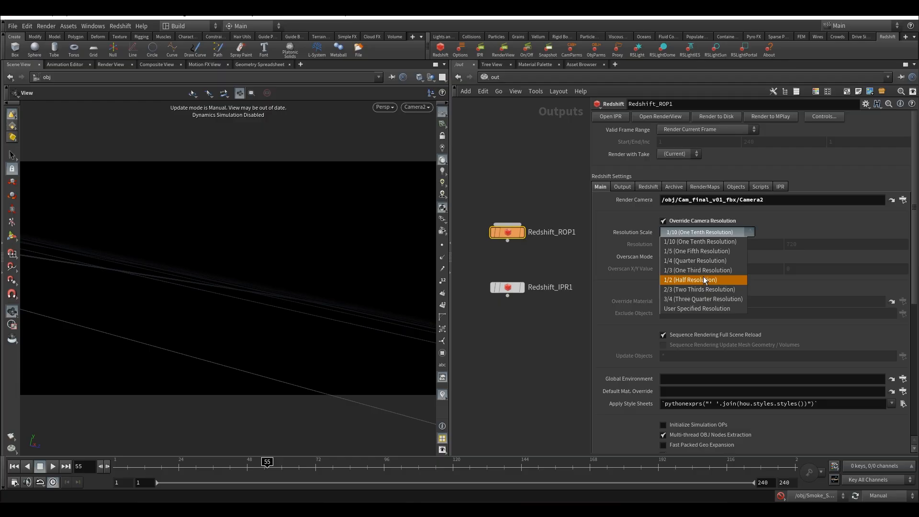
pyautogui.click(705, 281)
pyautogui.moveTo(542, 179); pyautogui.dragTo(542, 228, button='middle')
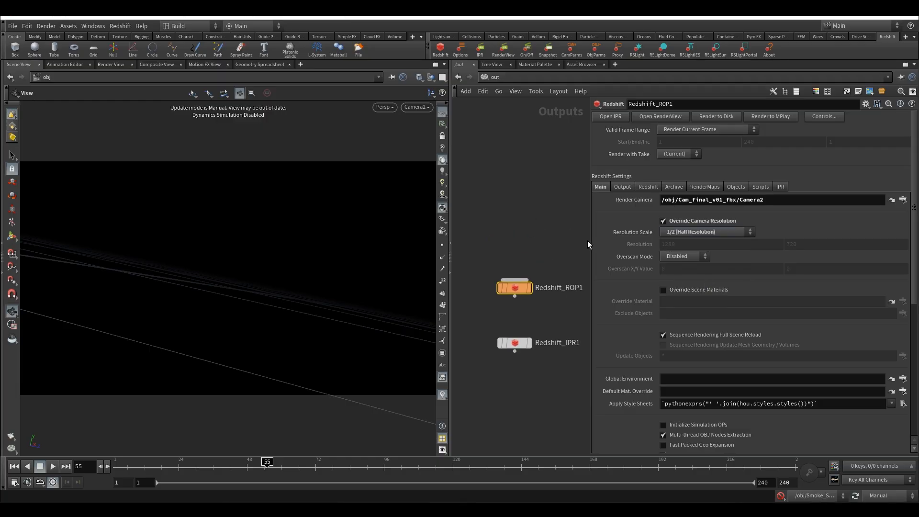
pyautogui.moveTo(593, 240); pyautogui.dragTo(611, 240)
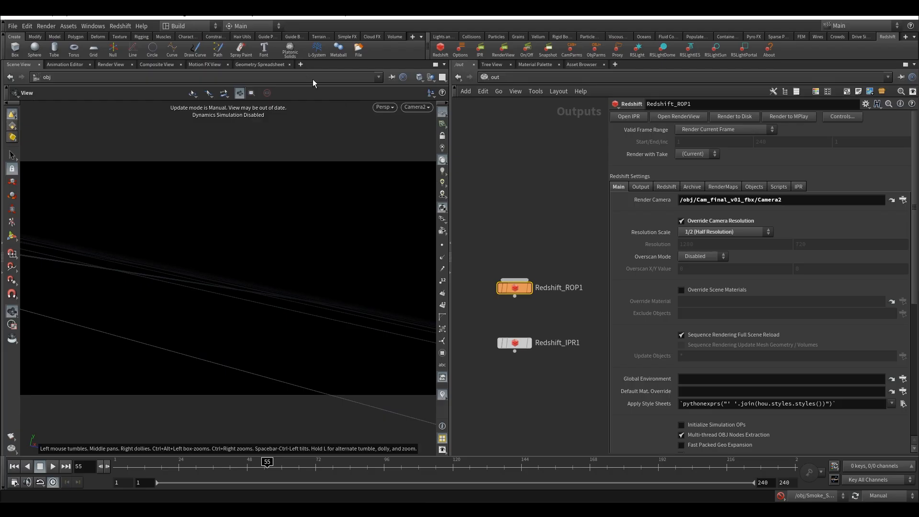
# Add a Redshift RenderView tab to the viewport pane and narrow that pane to enlarge the network area
pyautogui.click(300, 66)
pyautogui.moveTo(332, 82)
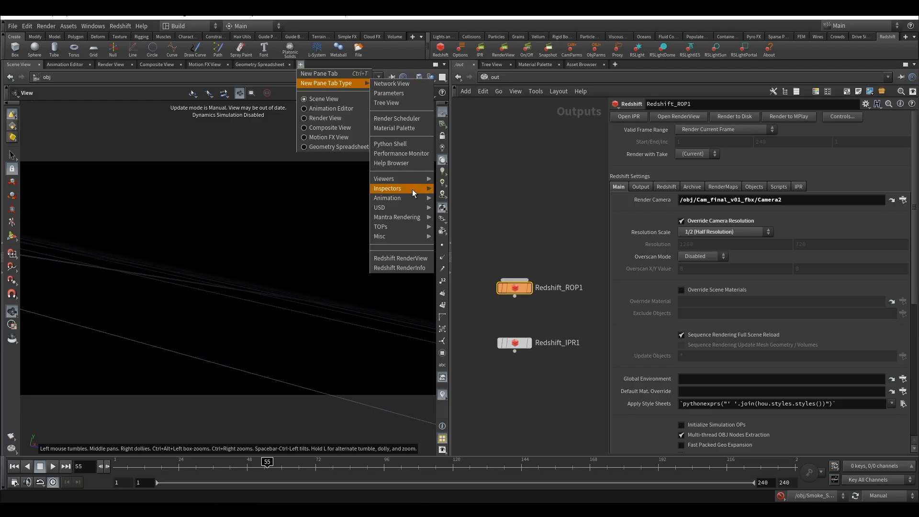
pyautogui.click(408, 258)
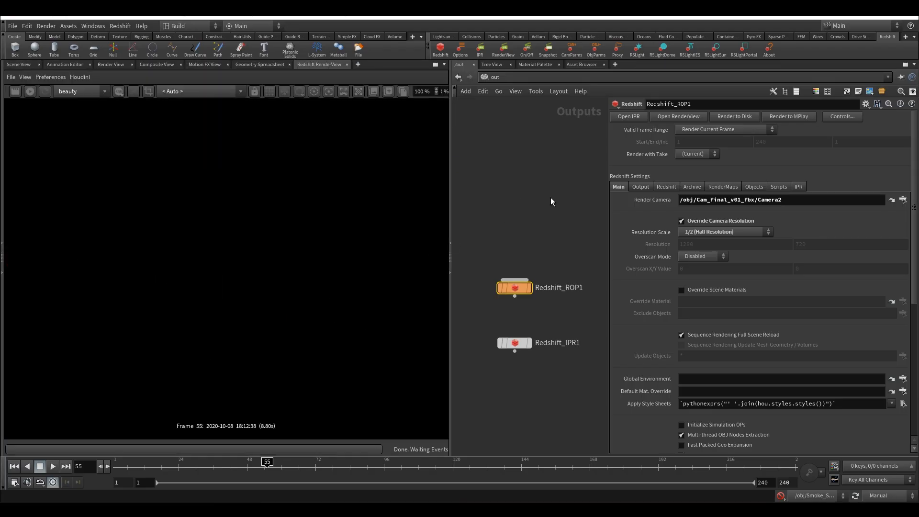
pyautogui.click(77, 76)
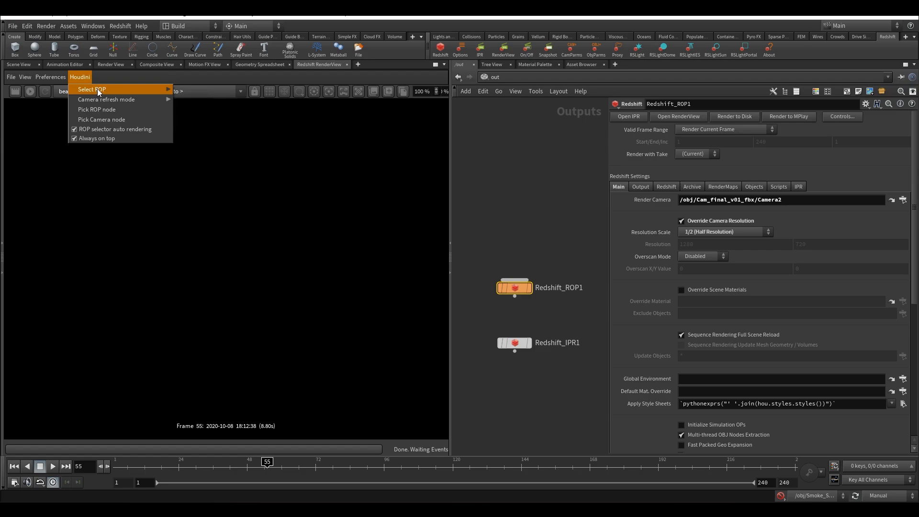
pyautogui.click(535, 224)
pyautogui.moveTo(535, 227); pyautogui.dragTo(519, 160, button='middle')
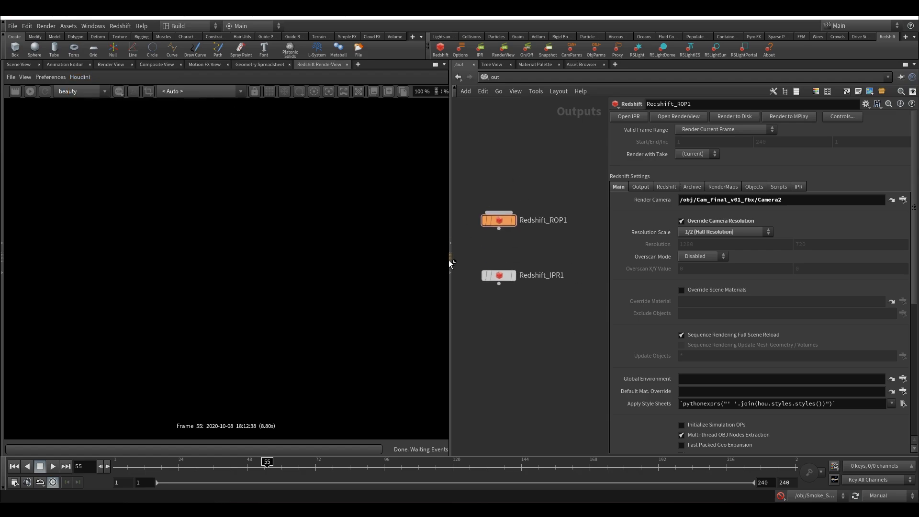
pyautogui.moveTo(450, 260); pyautogui.dragTo(320, 254)
# Duplicate the Redshift_ROP1 and Redshift_IPR1 nodes together and place the copies beside the originals
pyautogui.moveTo(387, 230); pyautogui.dragTo(360, 229, button='middle')
pyautogui.moveTo(365, 177); pyautogui.dragTo(449, 282)
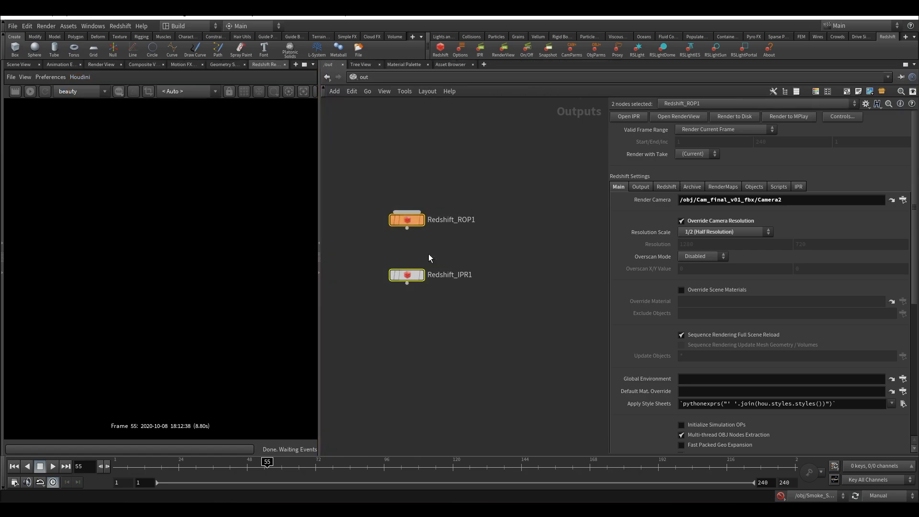
pyautogui.keyDown('alt'); pyautogui.moveTo(403, 217); pyautogui.dragTo(538, 219); pyautogui.keyUp('alt')
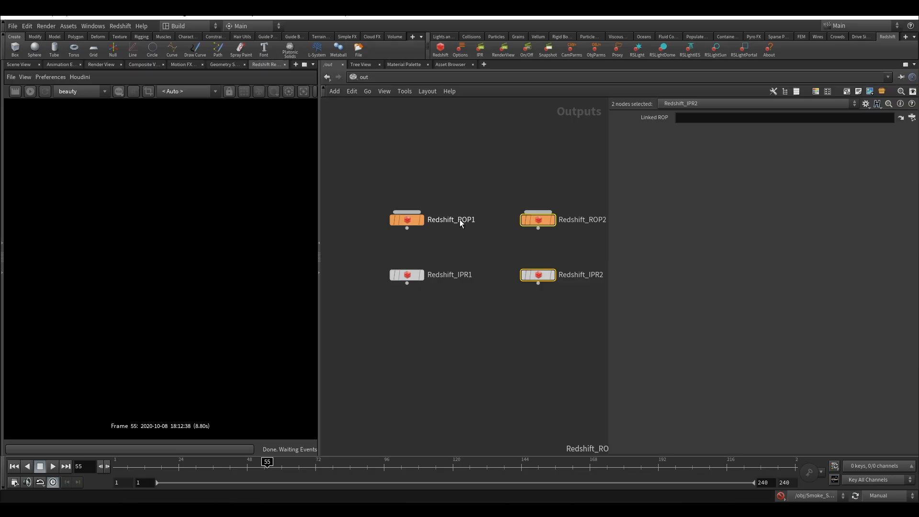
# Rename the Redshift_ROP1 node as tail_smoke
pyautogui.doubleClick(463, 220)
pyautogui.write('t')
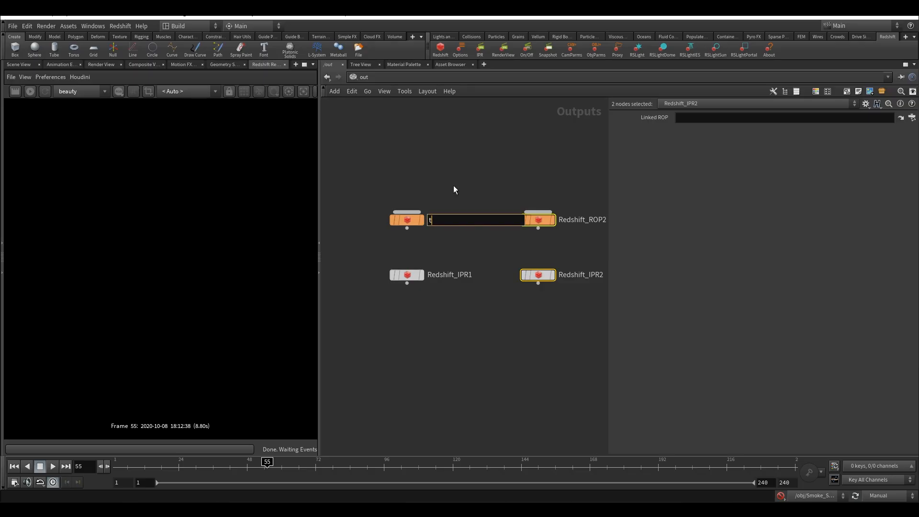
pyautogui.write('ail_smoke')
pyautogui.click(461, 192)
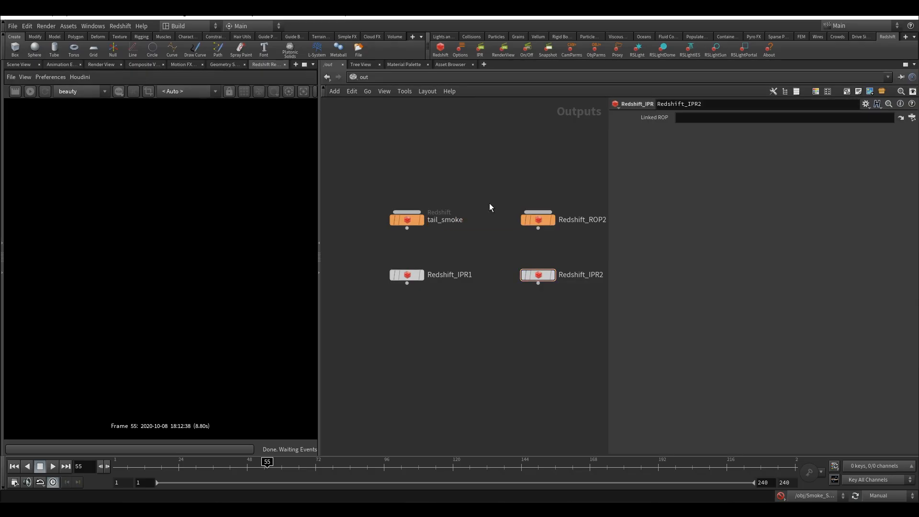
# Rename the duplicated Redshift_ROP2 node as explosion
pyautogui.click(581, 193)
pyautogui.scroll(-5, 578, 191)
pyautogui.moveTo(517, 184); pyautogui.dragTo(460, 232, button='middle')
pyautogui.scroll(5, 538, 248)
pyautogui.scroll(1, 538, 252)
pyautogui.doubleClick(475, 238)
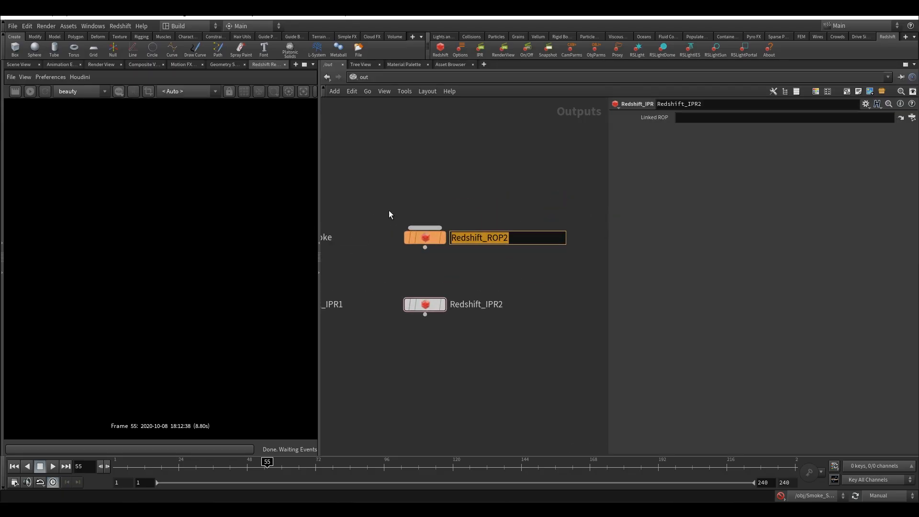
pyautogui.write('exp')
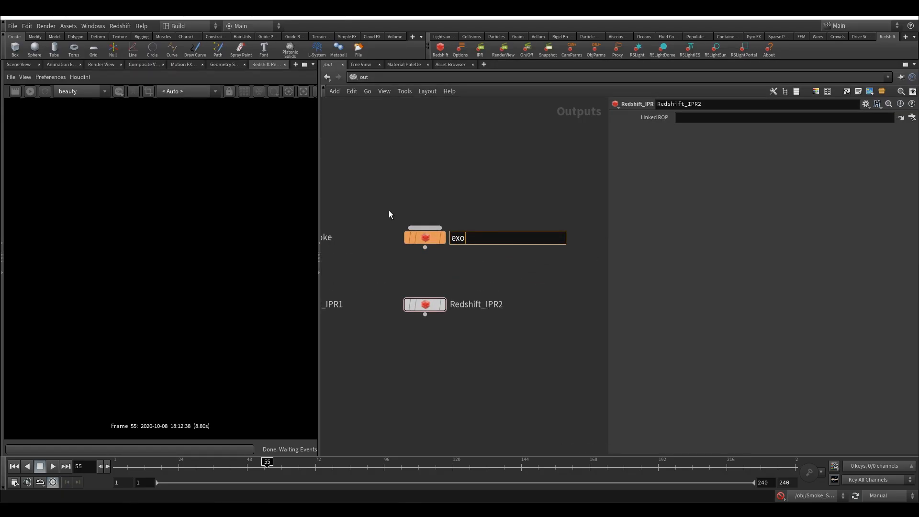
pyautogui.write('losion')
pyautogui.press('Return')
pyautogui.moveTo(395, 183); pyautogui.dragTo(486, 180, button='middle')
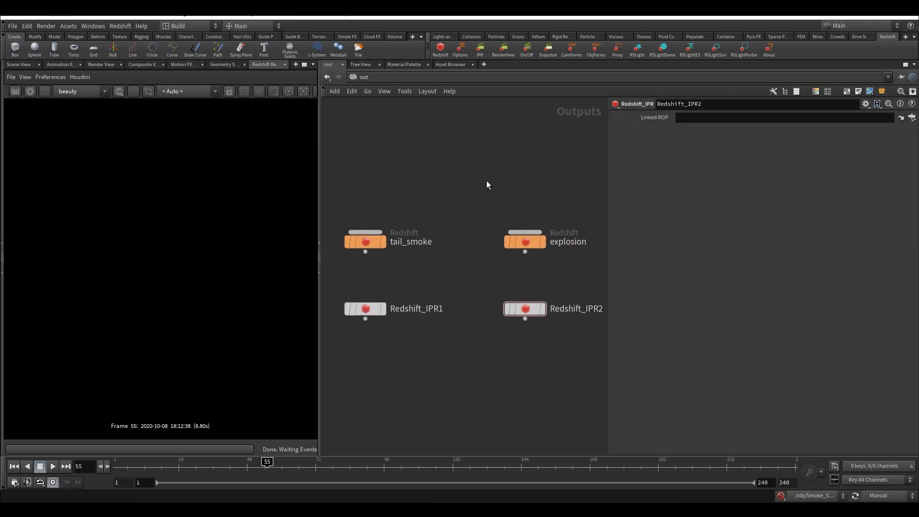
pyautogui.scroll(-3, 479, 182)
# Delete the tail_smoke ROP together with the Redshift_IPR1 node
pyautogui.moveTo(379, 180); pyautogui.dragTo(449, 306)
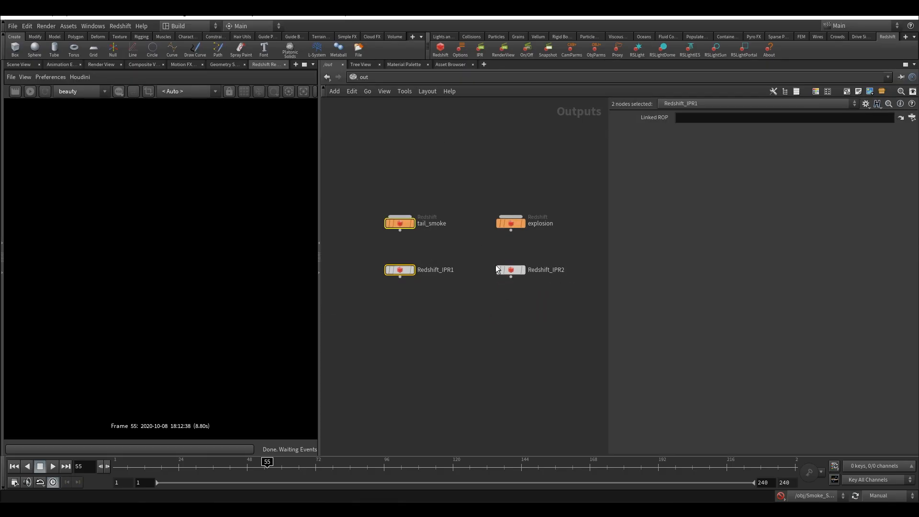
pyautogui.moveTo(366, 182); pyautogui.dragTo(462, 323)
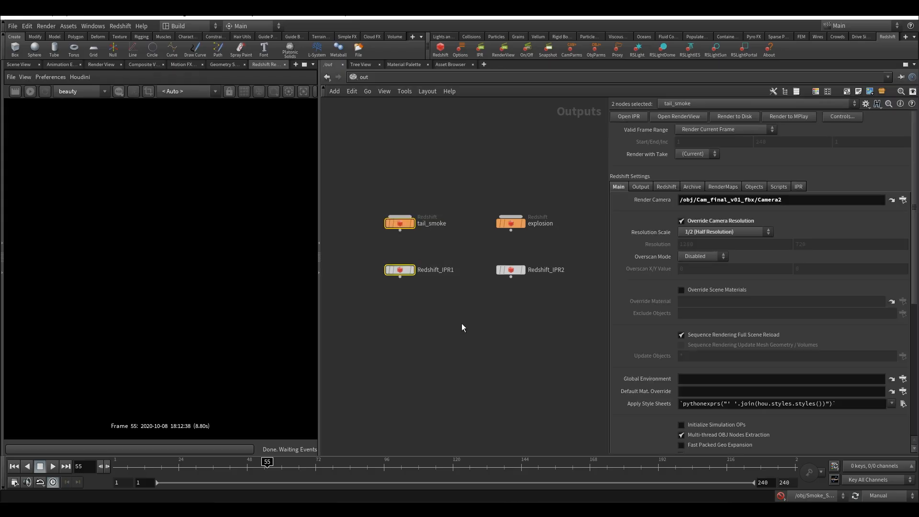
pyautogui.press('Delete')
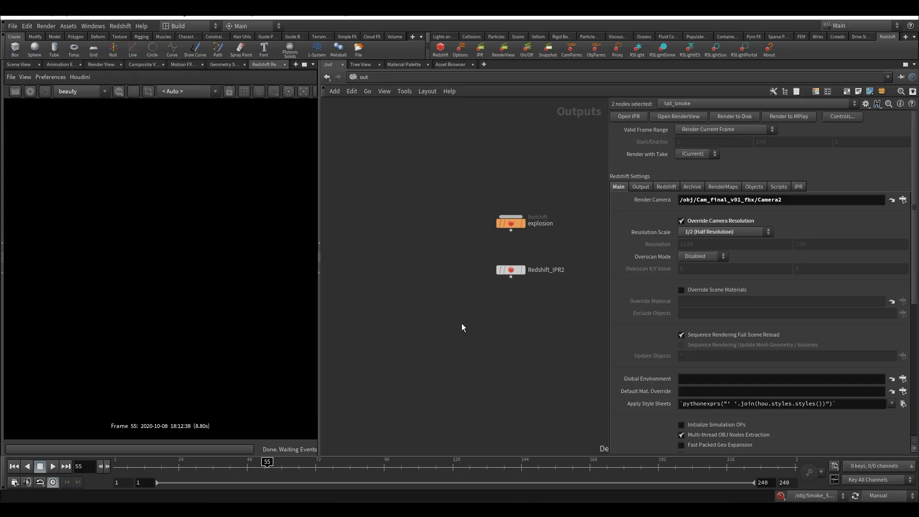
# Rename the explosion ROP as heli_fire
pyautogui.press('h')
pyautogui.scroll(3, 431, 265)
pyautogui.click(440, 248)
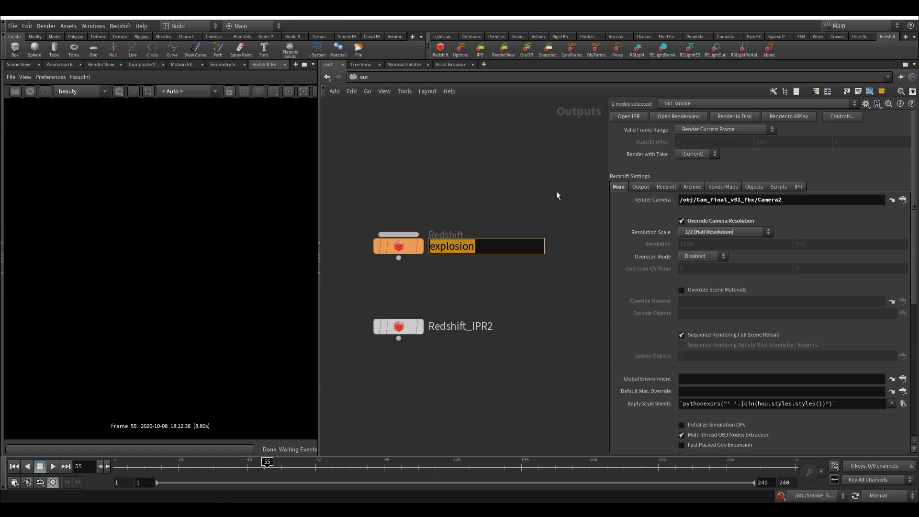
pyautogui.write('he')
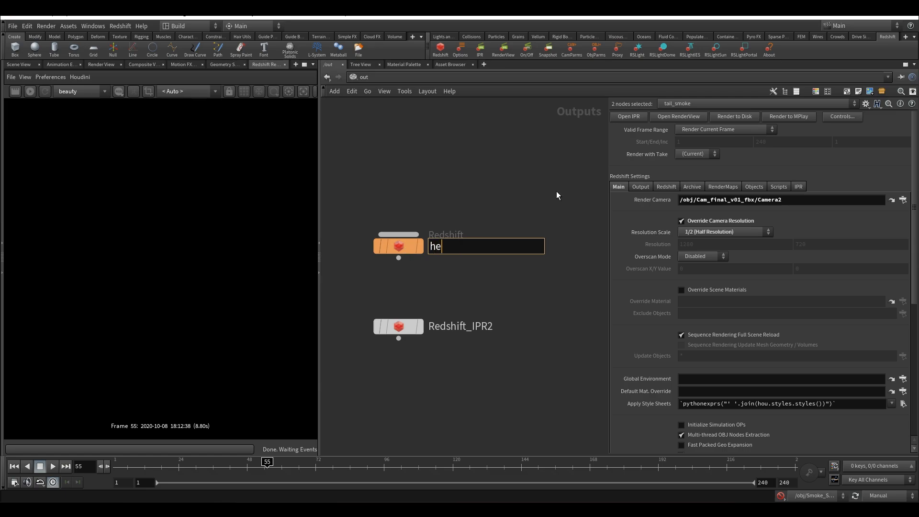
pyautogui.write('li_fire')
pyautogui.press('Return')
pyautogui.moveTo(451, 166); pyautogui.dragTo(508, 178, button='middle')
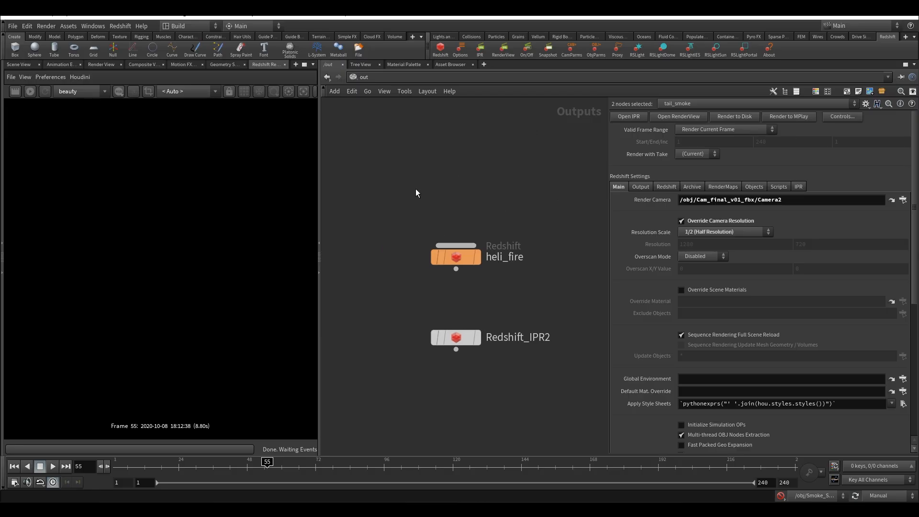
# Check the candidate object and light settings of heli_fire, and return to the obj network to select the volume_cache node
pyautogui.moveTo(416, 188); pyautogui.dragTo(498, 283)
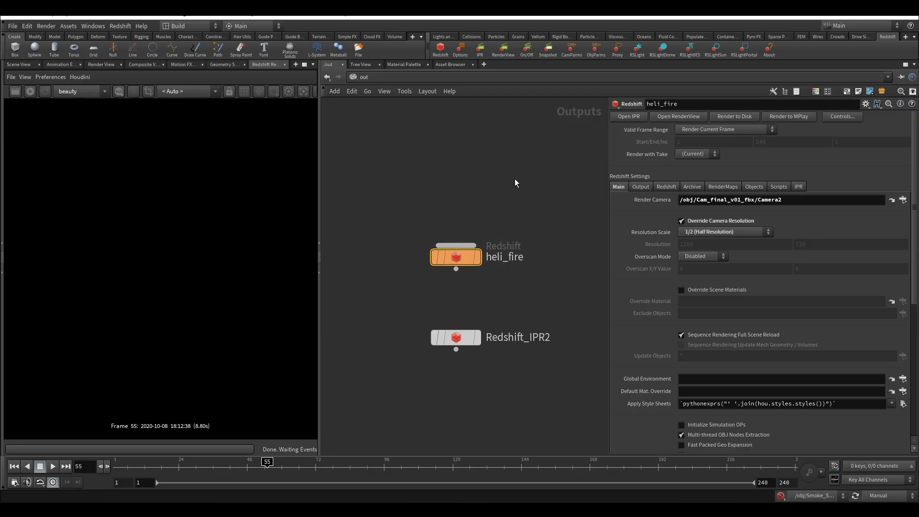
pyautogui.click(754, 187)
pyautogui.click(388, 74)
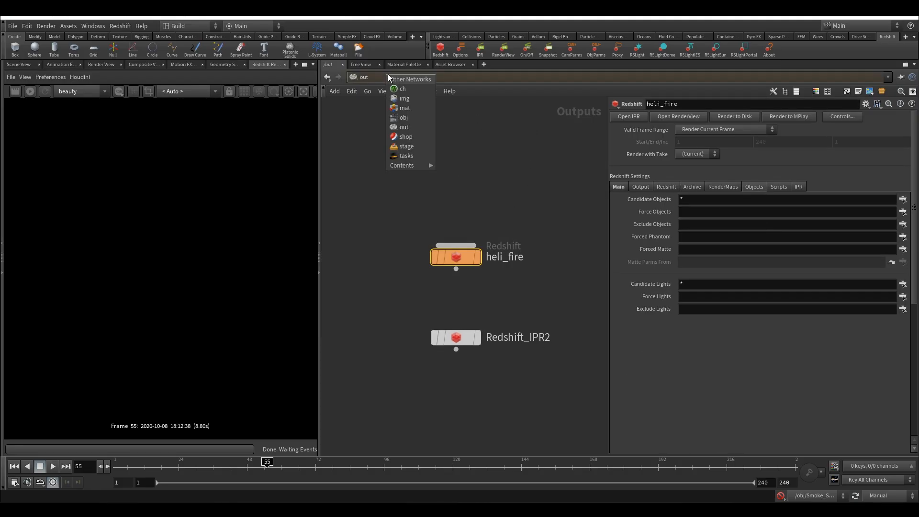
pyautogui.click(418, 120)
pyautogui.press('h')
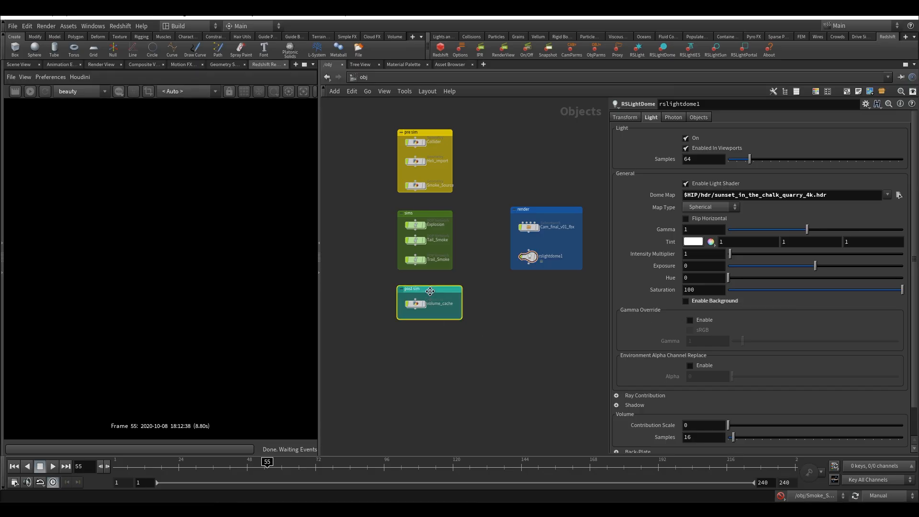
pyautogui.click(406, 305)
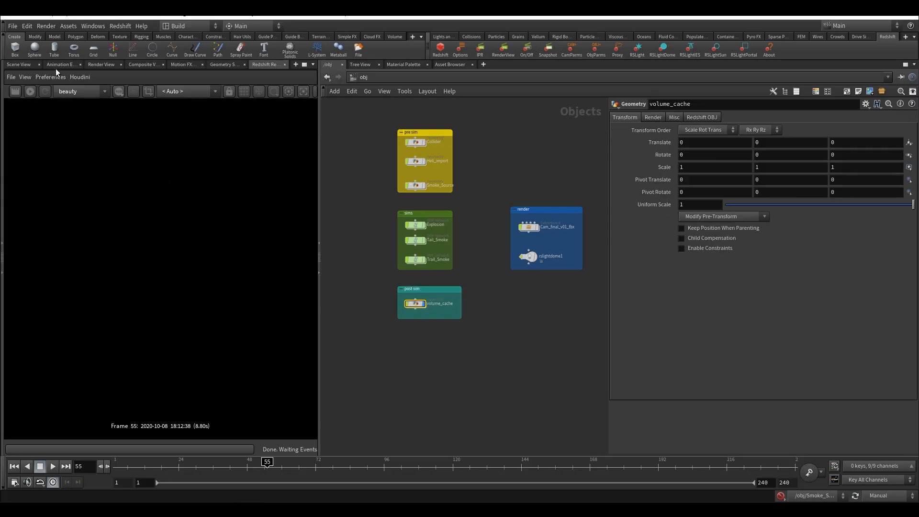
# Save the scene file and widen the Redshift RenderView pane
pyautogui.click(10, 26)
pyautogui.click(24, 72)
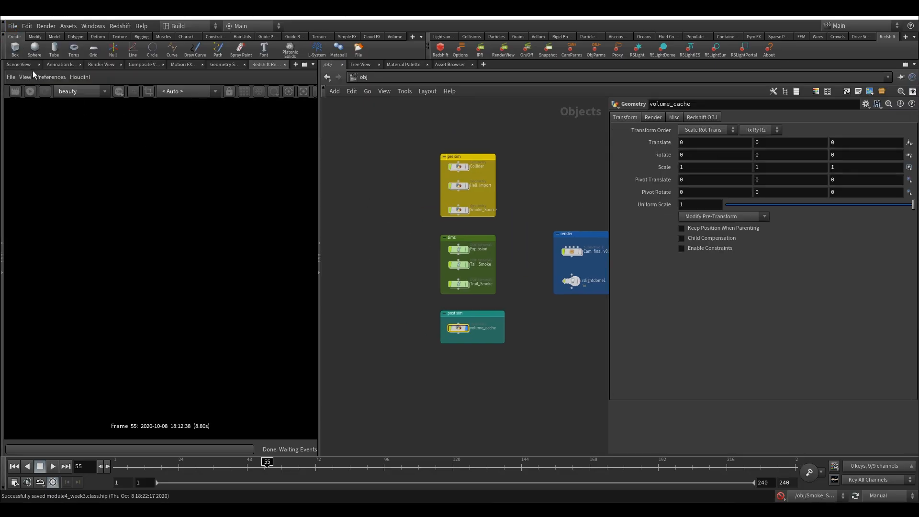
pyautogui.moveTo(319, 155); pyautogui.dragTo(464, 166)
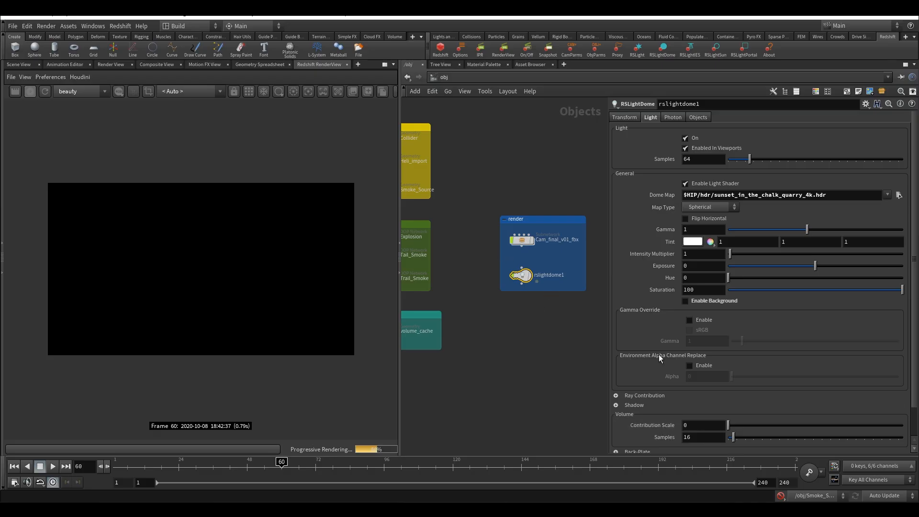
# Set the volume Contribution Scale of rslightdome1 to 1
pyautogui.click(747, 425)
pyautogui.moveTo(750, 427); pyautogui.dragTo(907, 425)
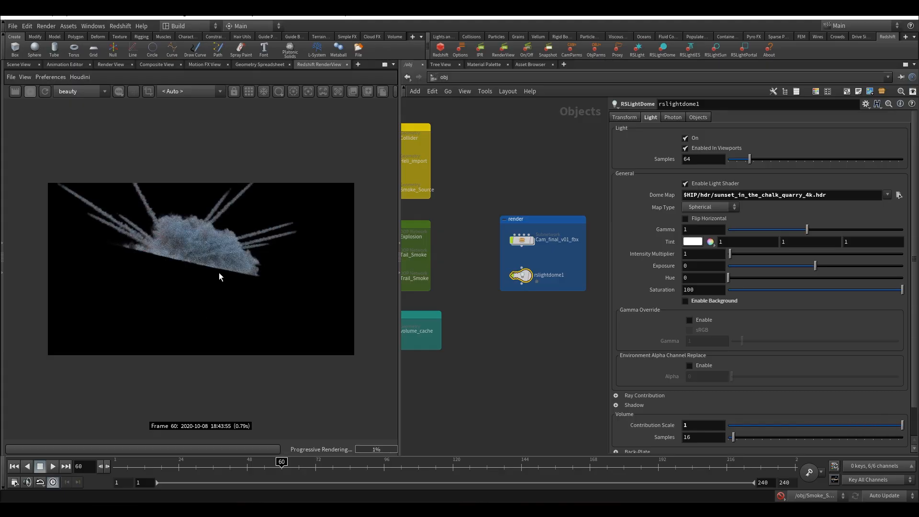
pyautogui.moveTo(546, 316); pyautogui.dragTo(530, 303, button='middle')
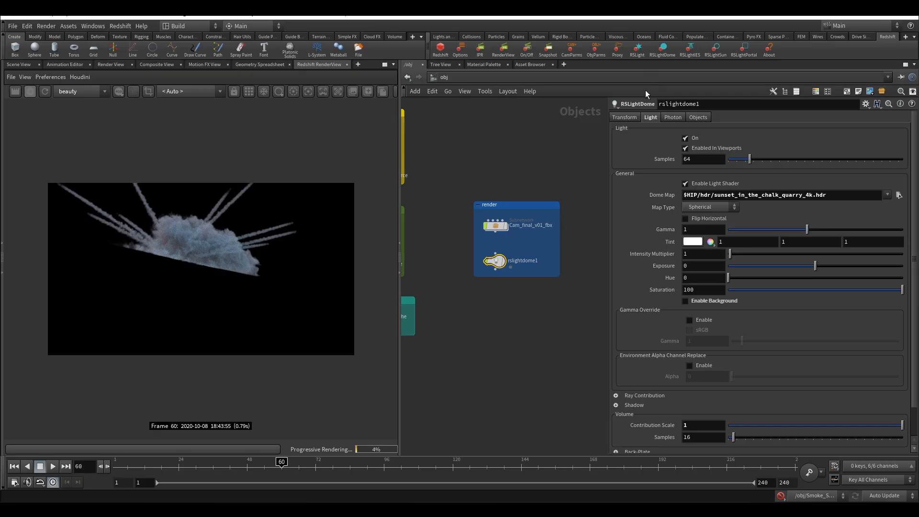
# Rotate the rslightdome1 dome light 90 degrees around the Y axis
pyautogui.click(625, 117)
pyautogui.click(770, 168)
pyautogui.write('90')
pyautogui.click(562, 162)
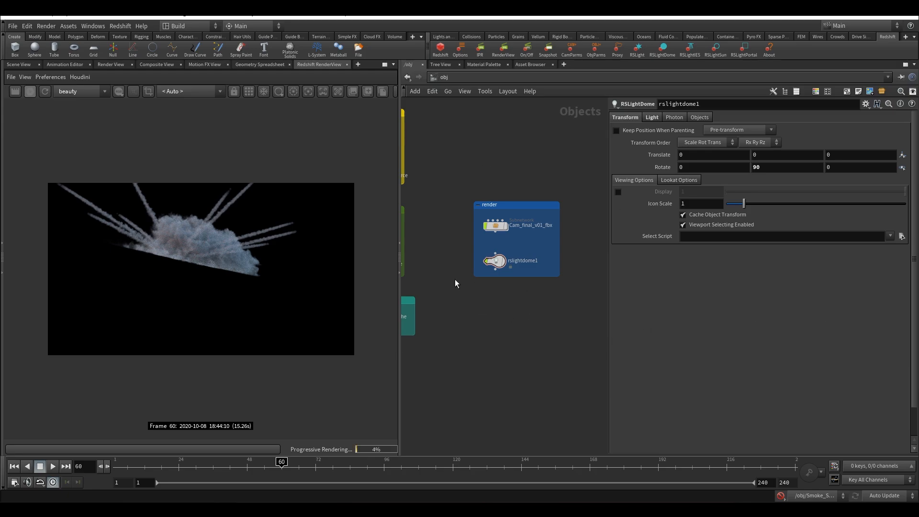
# Show the snapshot area of the Redshift RenderView and store a snapshot of the current render
pyautogui.click(353, 91)
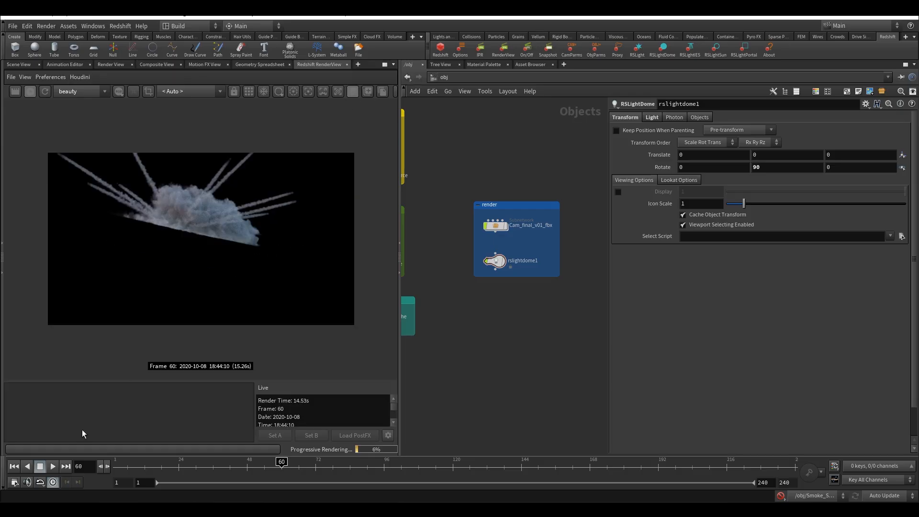
pyautogui.click(368, 91)
pyautogui.moveTo(518, 247); pyautogui.dragTo(464, 300)
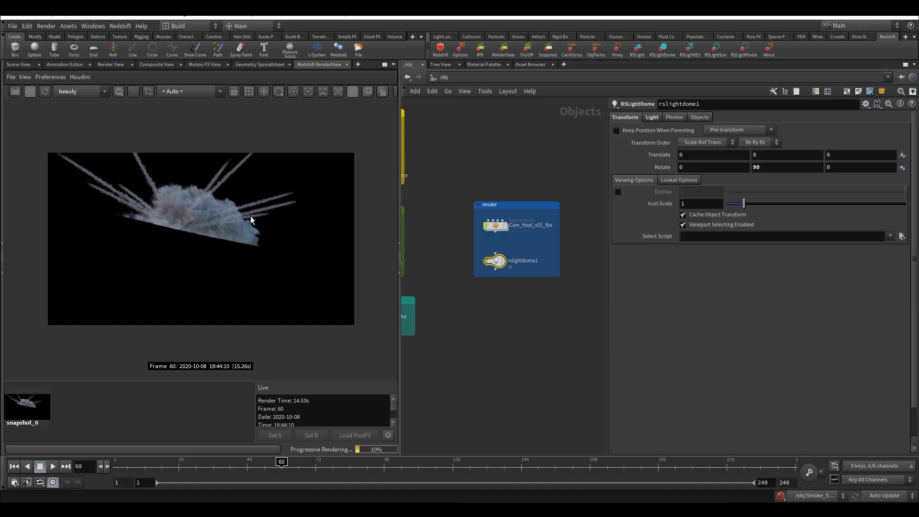
# Add an RSLight node below rslightdome1 inside the render network box and tighten the box around its nodes
pyautogui.click(456, 324)
pyautogui.press('Tab')
pyautogui.write('r')
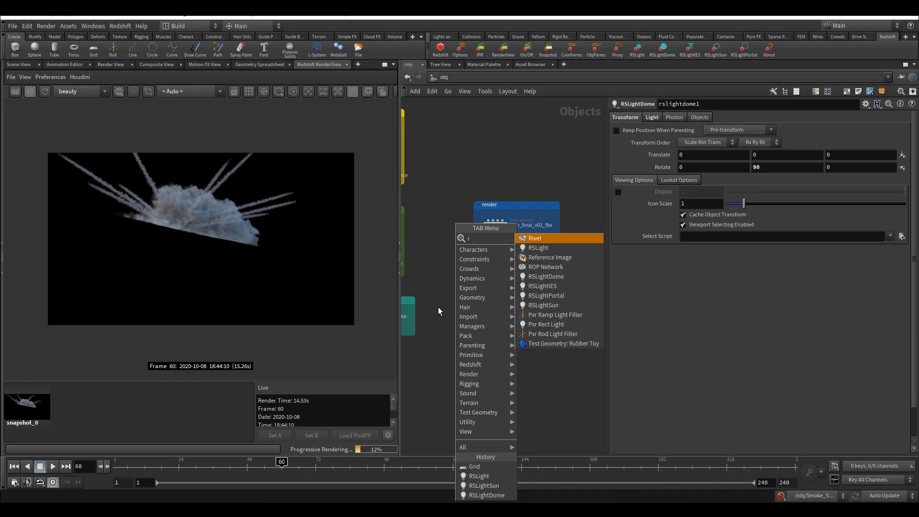
pyautogui.write('sl')
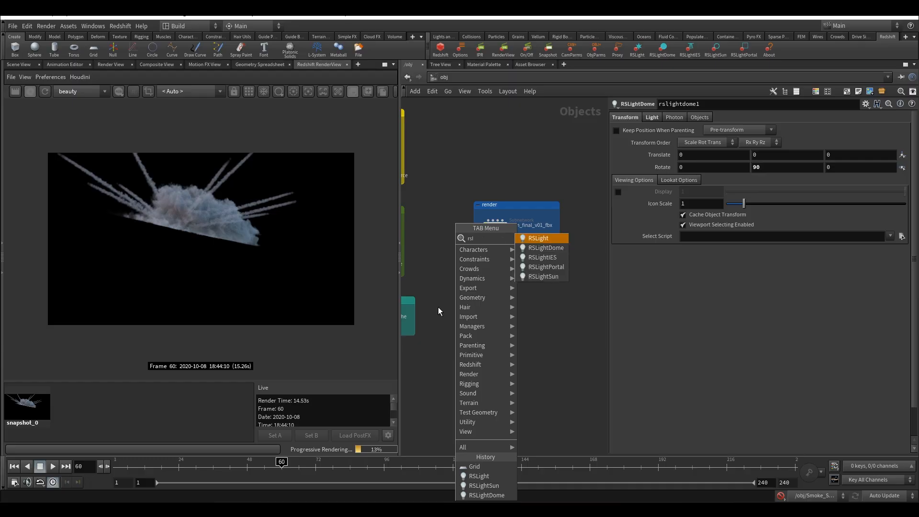
pyautogui.click(551, 239)
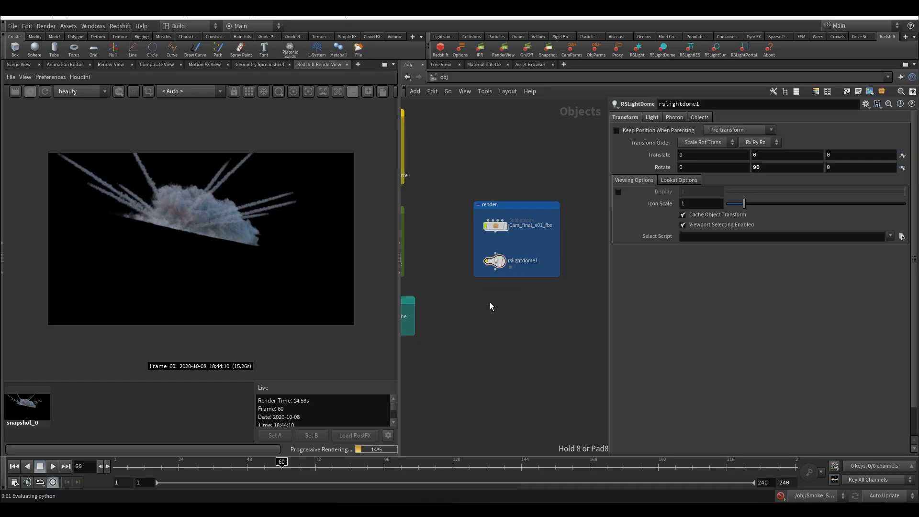
pyautogui.click(489, 303)
pyautogui.moveTo(524, 277); pyautogui.dragTo(496, 296)
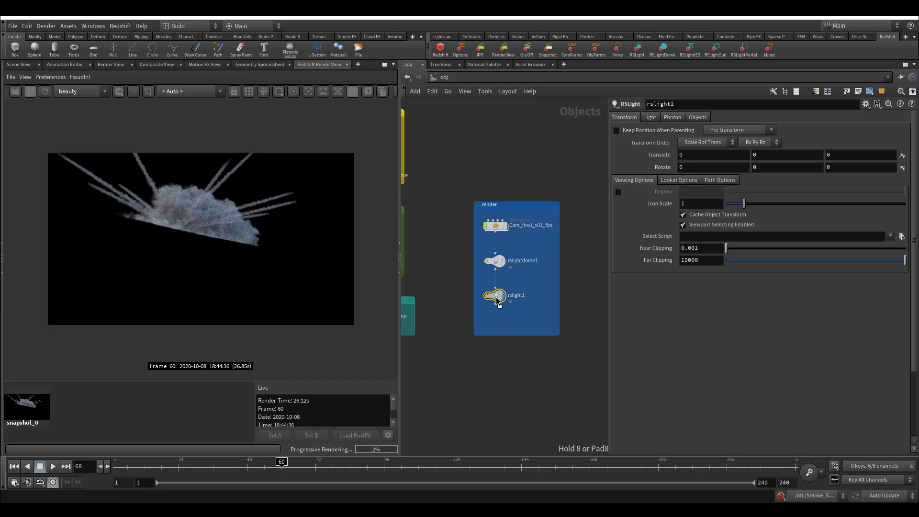
pyautogui.moveTo(502, 334); pyautogui.dragTo(502, 318)
# Rename the new RSLight node as rslight1_direct and open its light settings
pyautogui.doubleClick(517, 295)
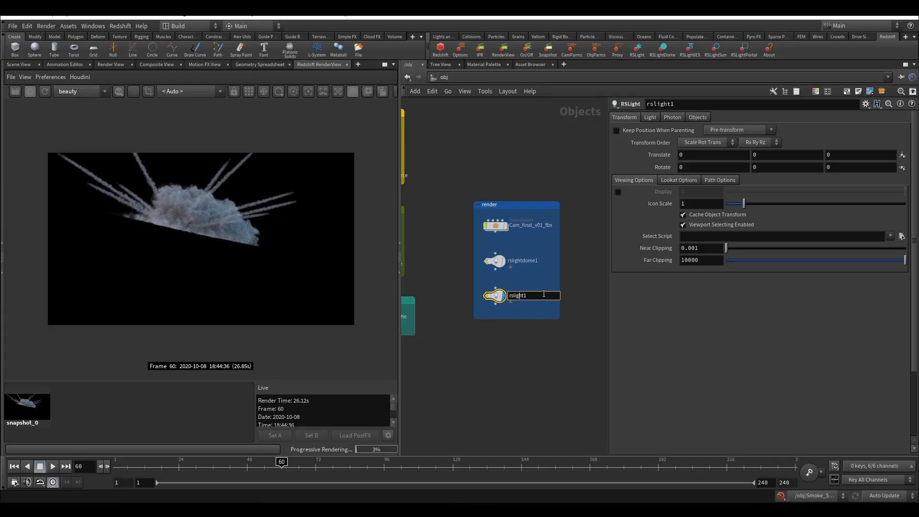
pyautogui.write('_direct')
pyautogui.click(521, 280)
pyautogui.moveTo(498, 298); pyautogui.dragTo(498, 299)
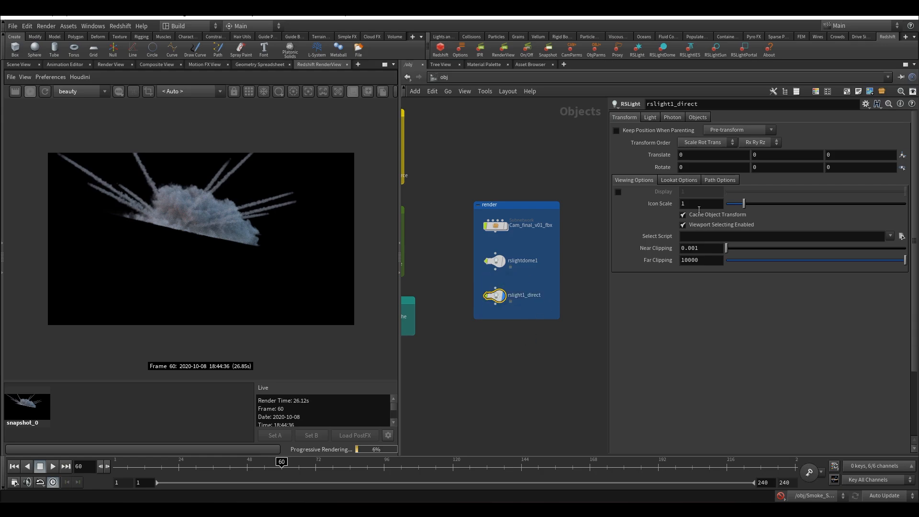
pyautogui.click(651, 117)
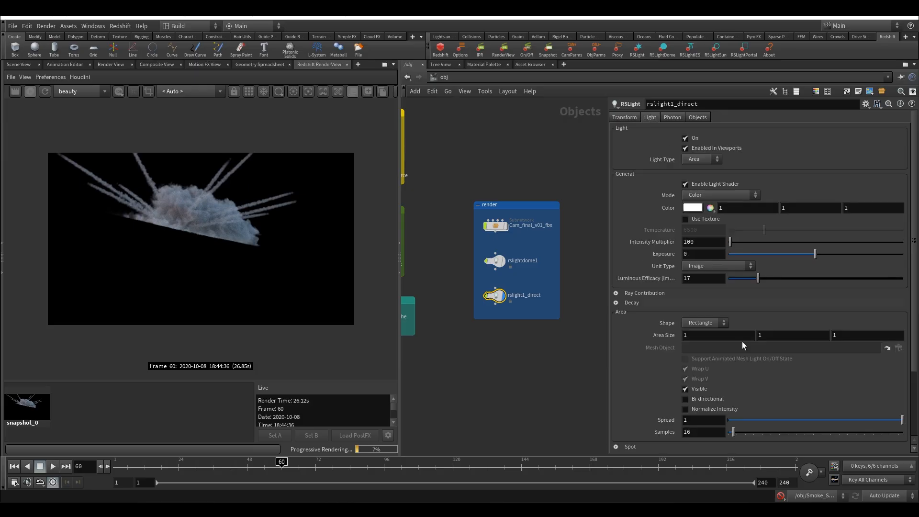
# Set the rslight1_direct light's volume contribution scale to 1 and change its light type to Distant
pyautogui.scroll(-3, 887, 377)
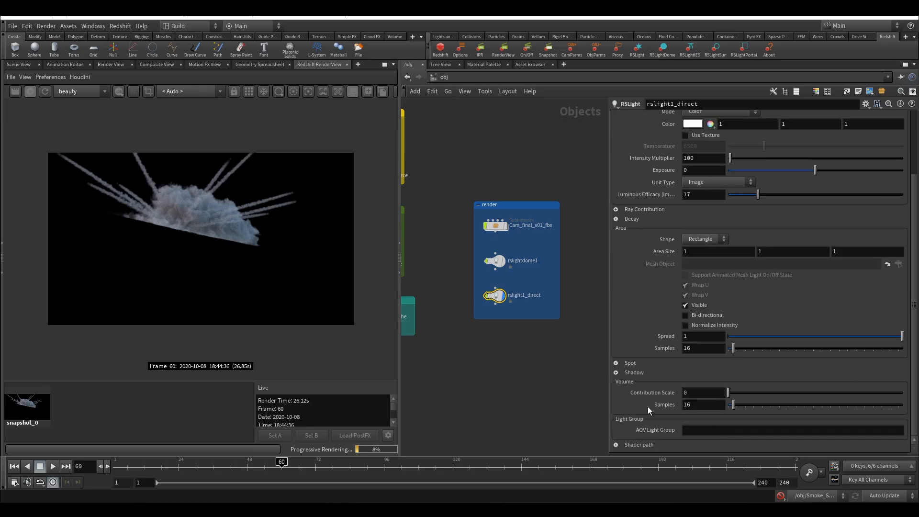
pyautogui.doubleClick(703, 392)
pyautogui.write('1')
pyautogui.press('Return')
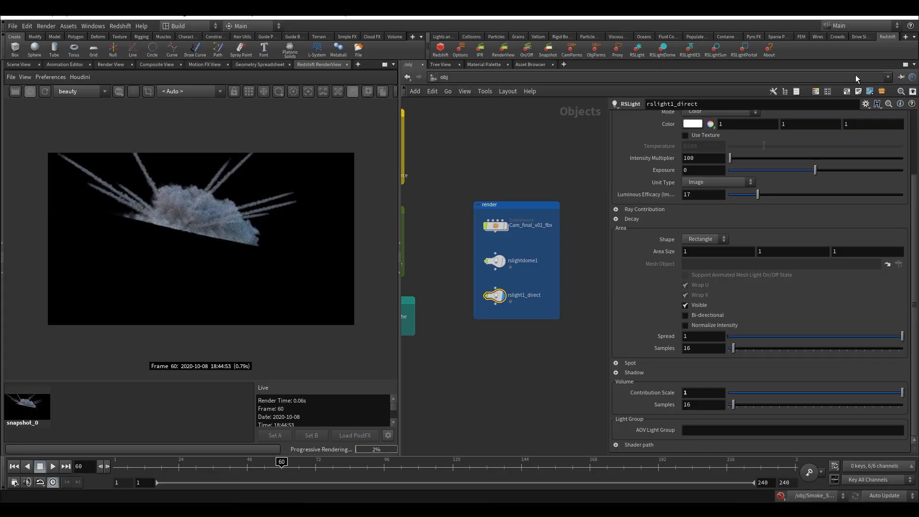
pyautogui.scroll(3, 816, 186)
pyautogui.click(695, 160)
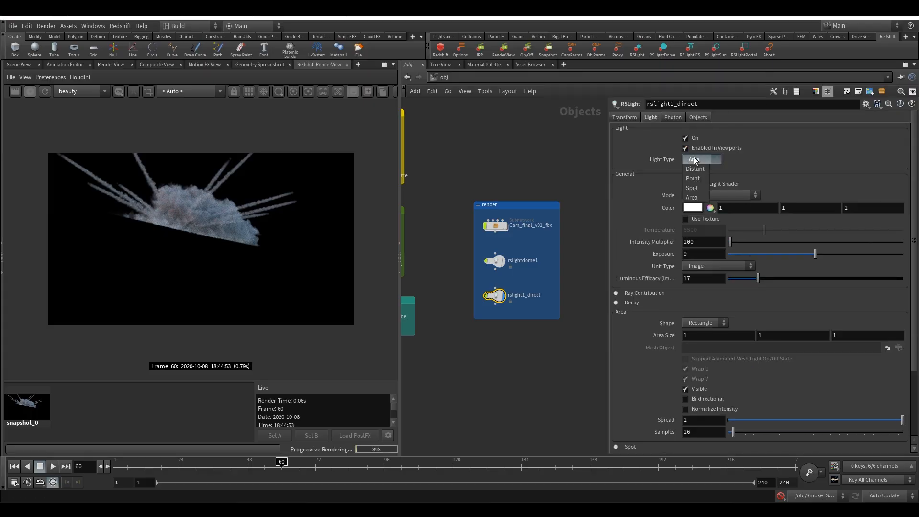
pyautogui.click(705, 171)
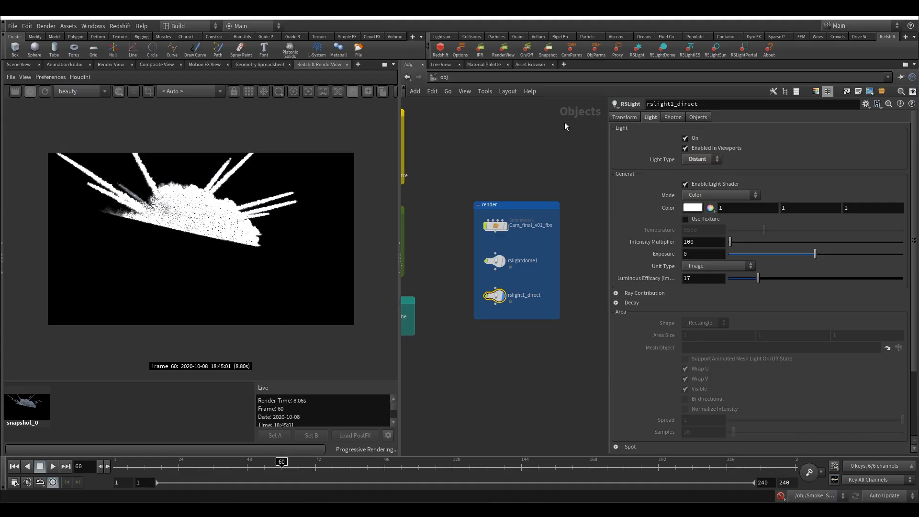
# Rename the rslight1_direct node as rslight1_dist
pyautogui.click(535, 295)
pyautogui.moveTo(549, 295); pyautogui.dragTo(533, 301)
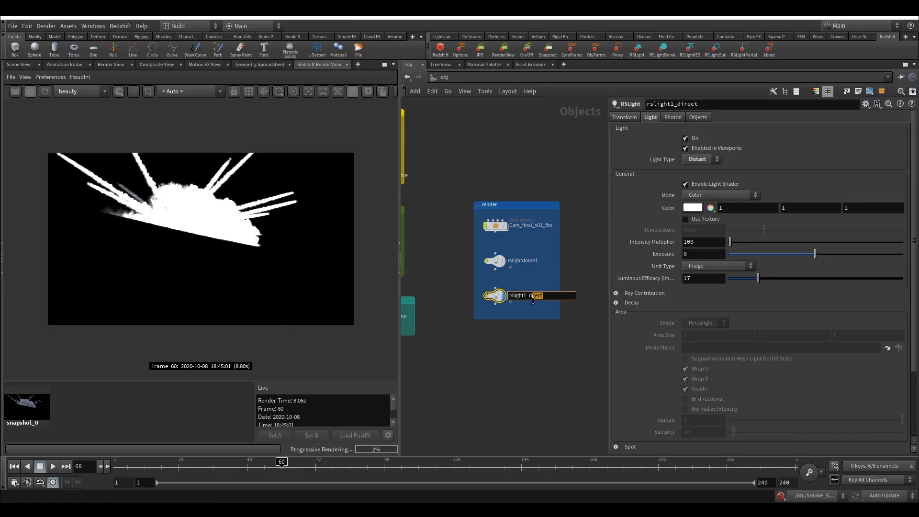
pyautogui.write('s')
pyautogui.click(530, 168)
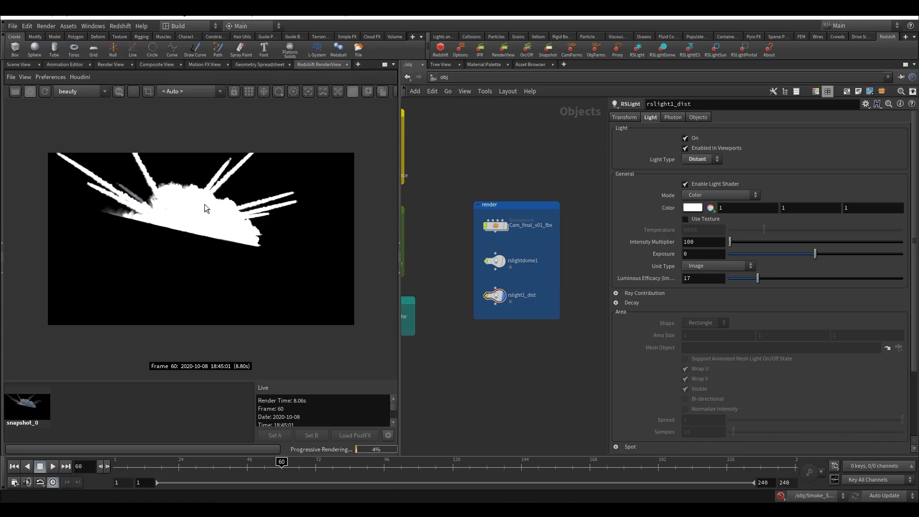
# Set the rslight1_dist intensity multiplier to 3 and rotate the light -140 degrees around the X axis
pyautogui.doubleClick(705, 243)
pyautogui.write('3')
pyautogui.press('Return')
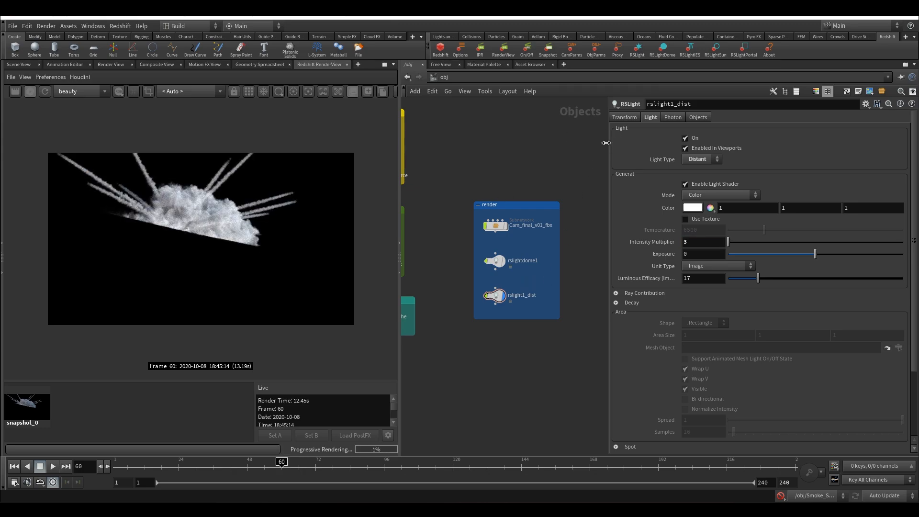
pyautogui.click(624, 119)
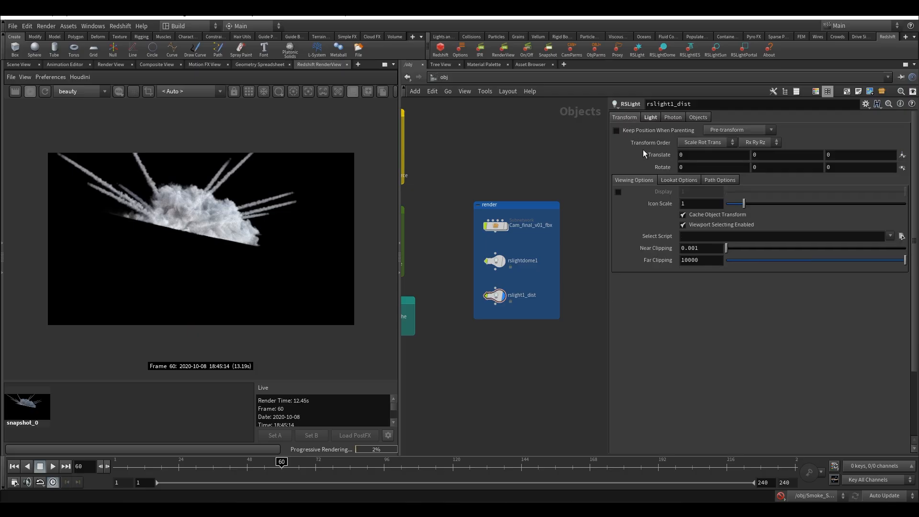
pyautogui.moveTo(738, 167); pyautogui.dragTo(663, 139, button='middle')
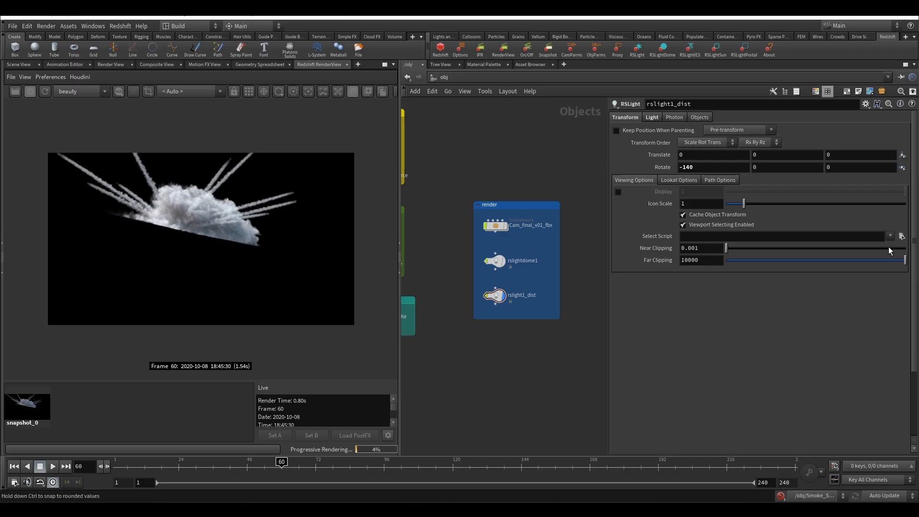
# Tint the rslight1_dist light color a pale warm orange of about 1, 0.81, 0.46 with the Color Editor
pyautogui.click(652, 119)
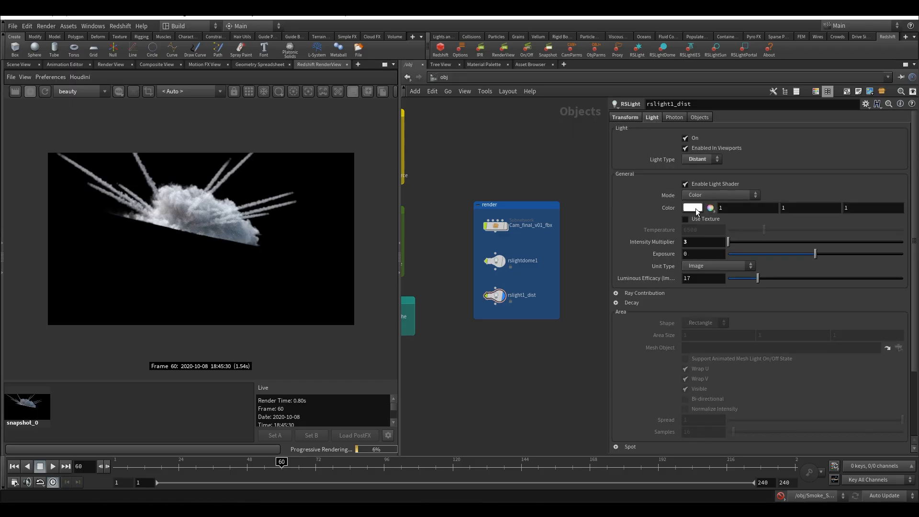
pyautogui.click(689, 209)
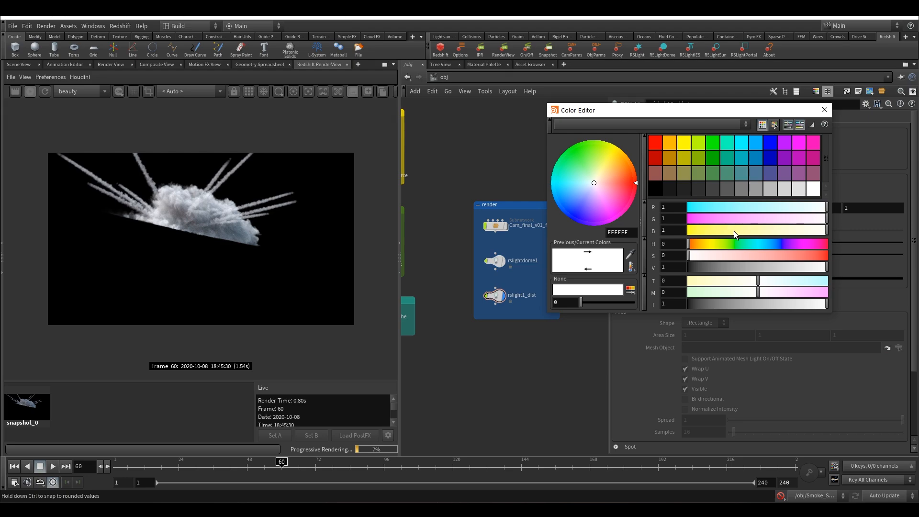
pyautogui.moveTo(751, 230); pyautogui.dragTo(780, 231)
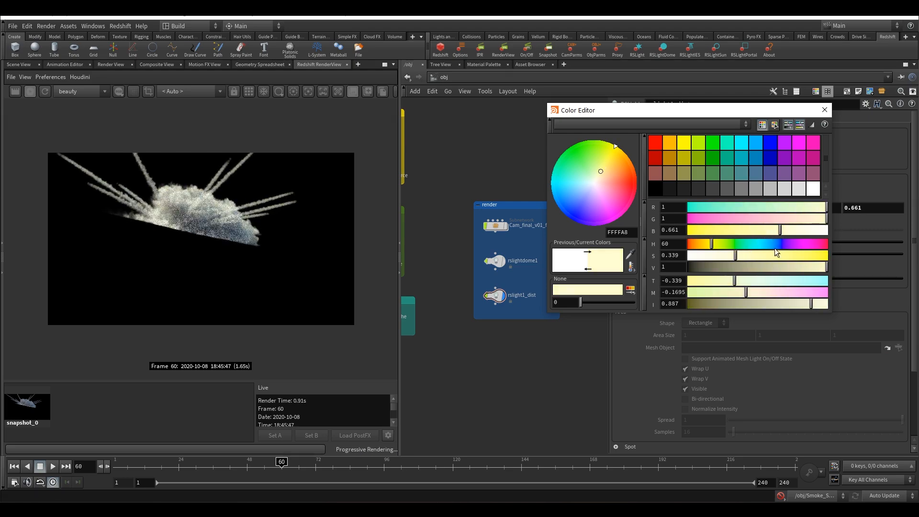
pyautogui.moveTo(711, 244); pyautogui.dragTo(704, 245)
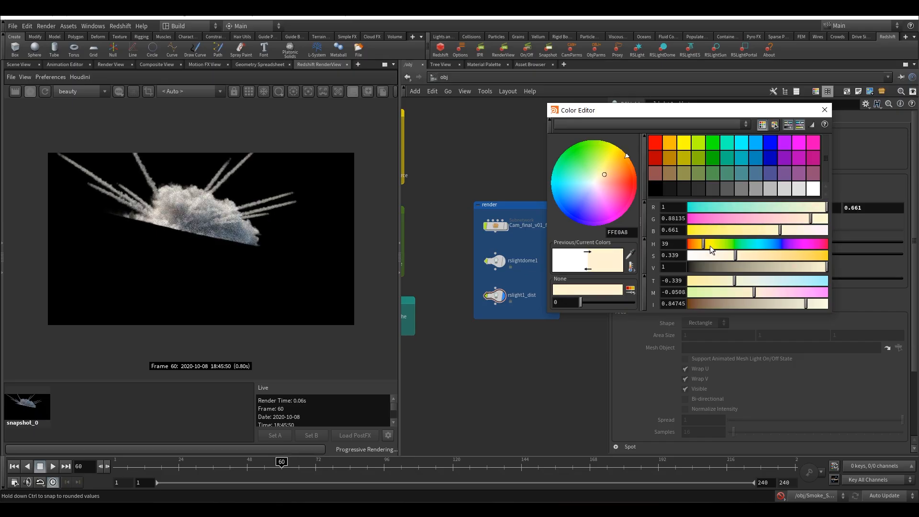
pyautogui.moveTo(765, 254); pyautogui.dragTo(762, 255)
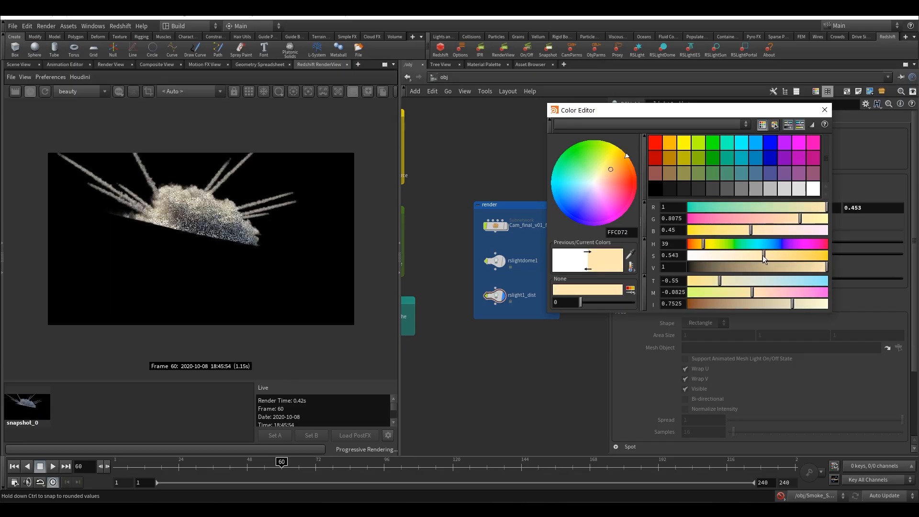
pyautogui.click(824, 110)
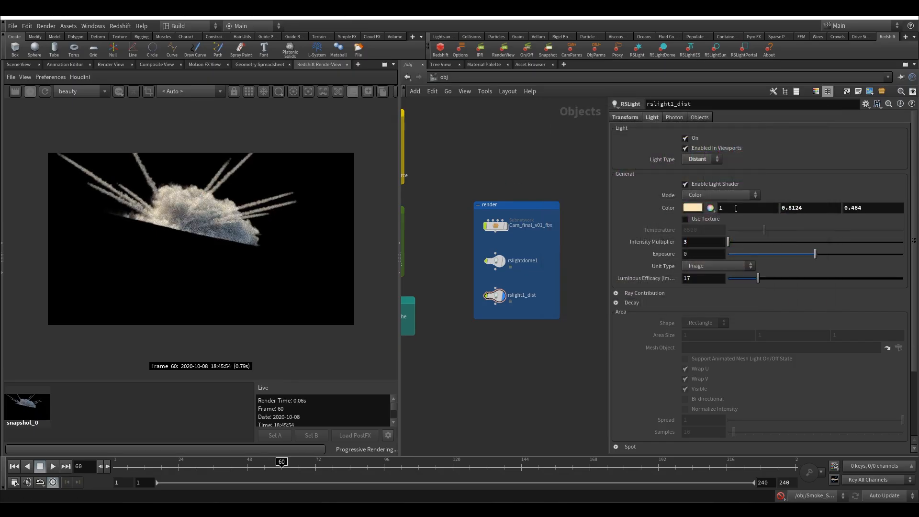
# Set the rslight1_dist color's green value to 0.63 and its blue value to 0.26
pyautogui.doubleClick(788, 209)
pyautogui.write('63')
pyautogui.press('Return')
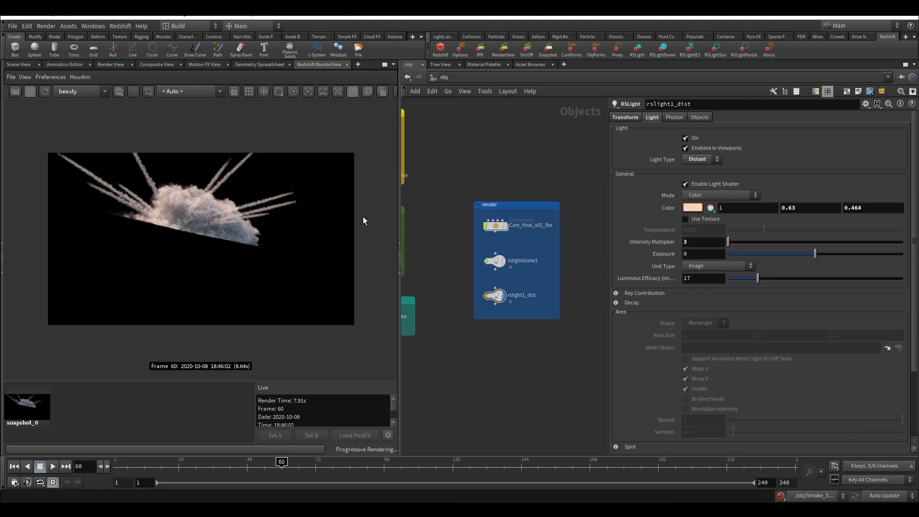
pyautogui.doubleClick(902, 207)
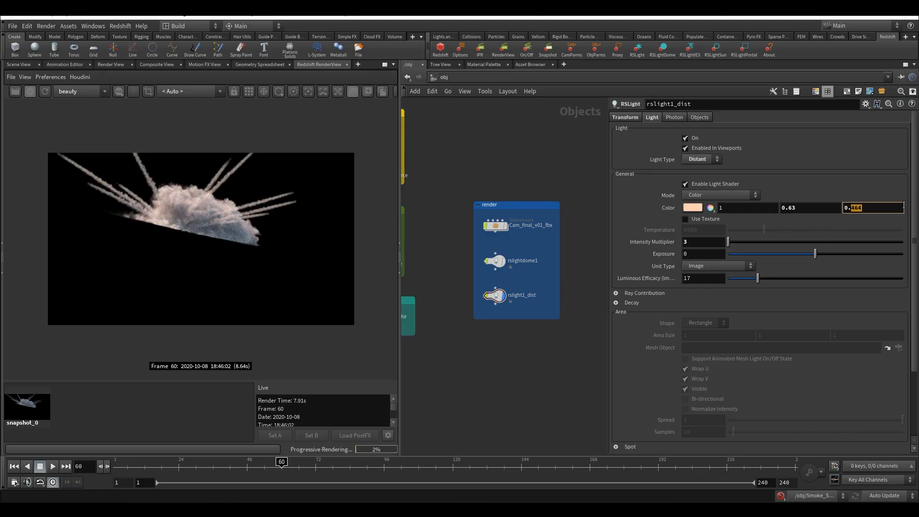
pyautogui.write('26')
pyautogui.press('Return')
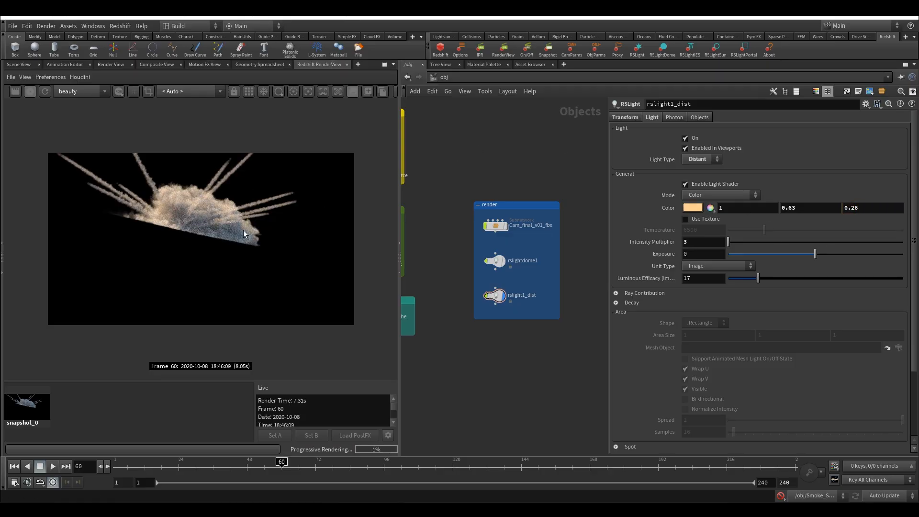
# Store a second snapshot of the warm-lit render in the Redshift RenderView and display it
pyautogui.moveTo(403, 191); pyautogui.dragTo(410, 252, button='middle')
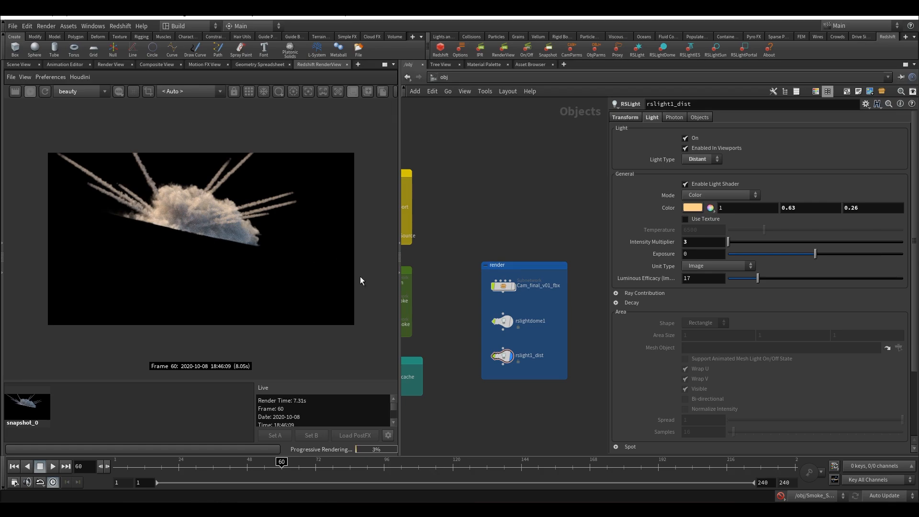
pyautogui.moveTo(536, 223); pyautogui.dragTo(603, 220, button='middle')
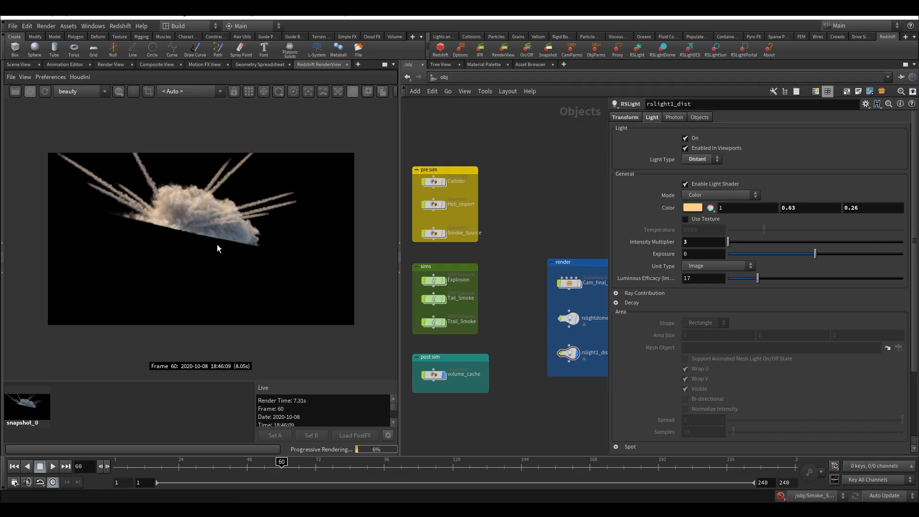
pyautogui.moveTo(558, 210); pyautogui.dragTo(498, 230, button='middle')
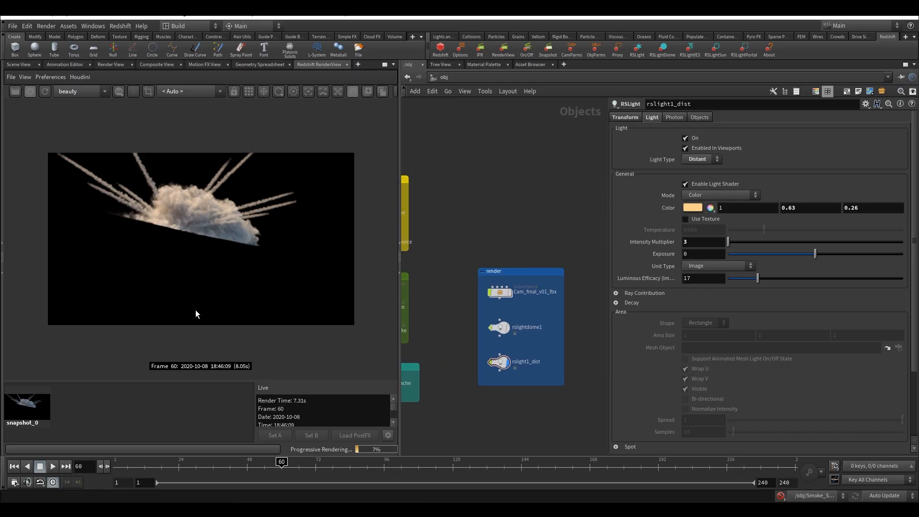
pyautogui.click(366, 91)
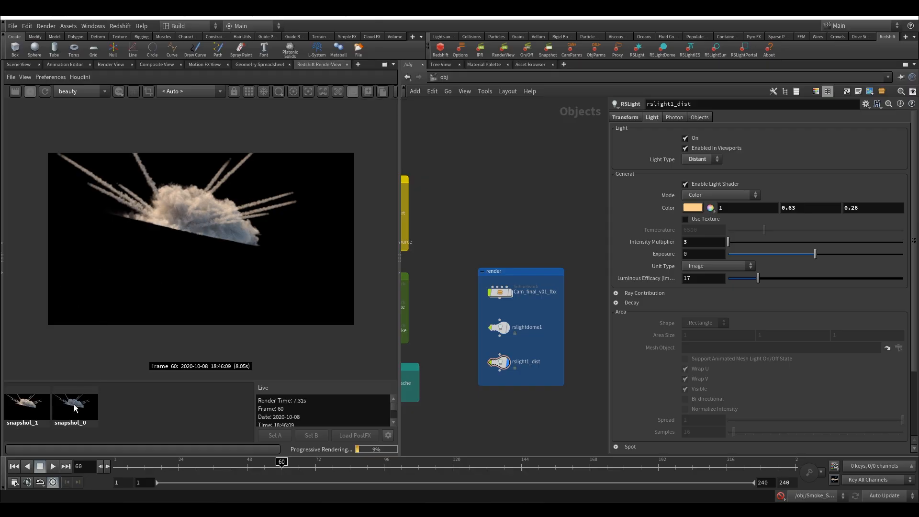
pyautogui.click(32, 412)
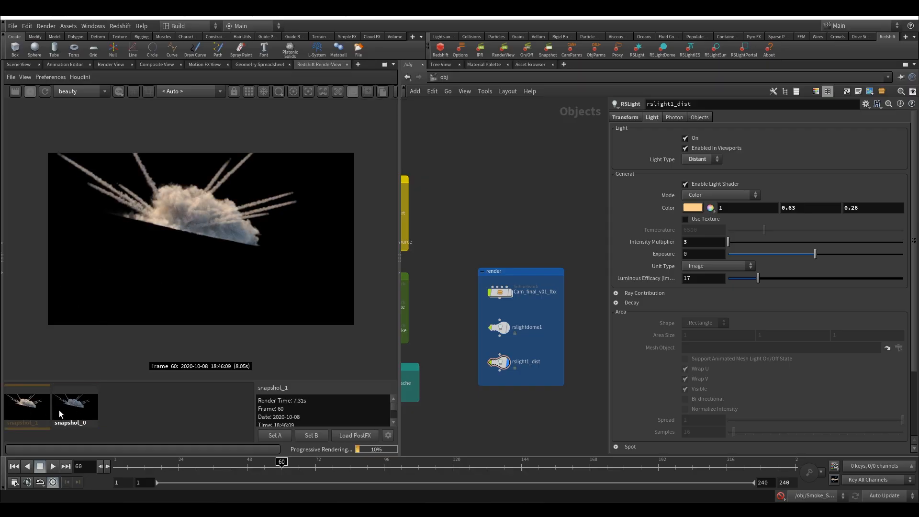
# Add a Grid geometry node above the render network box
pyautogui.moveTo(498, 224); pyautogui.dragTo(496, 241, button='middle')
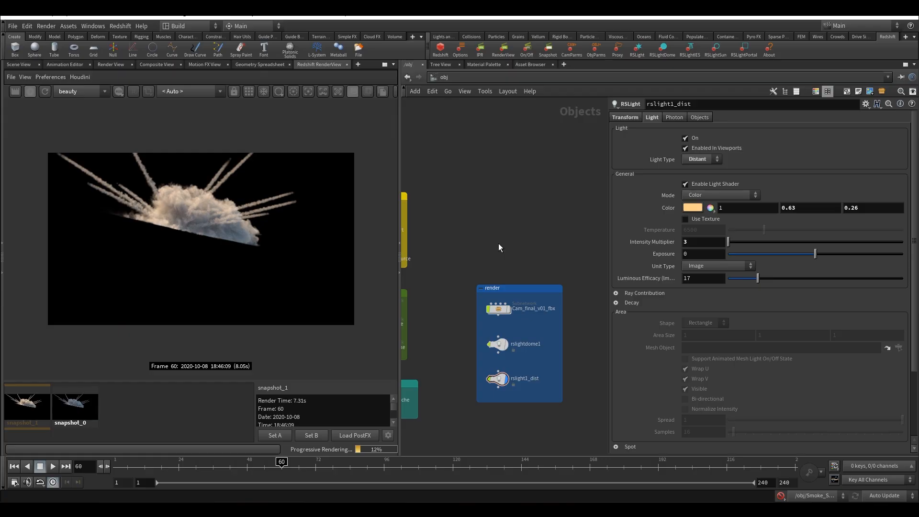
pyautogui.press('Tab')
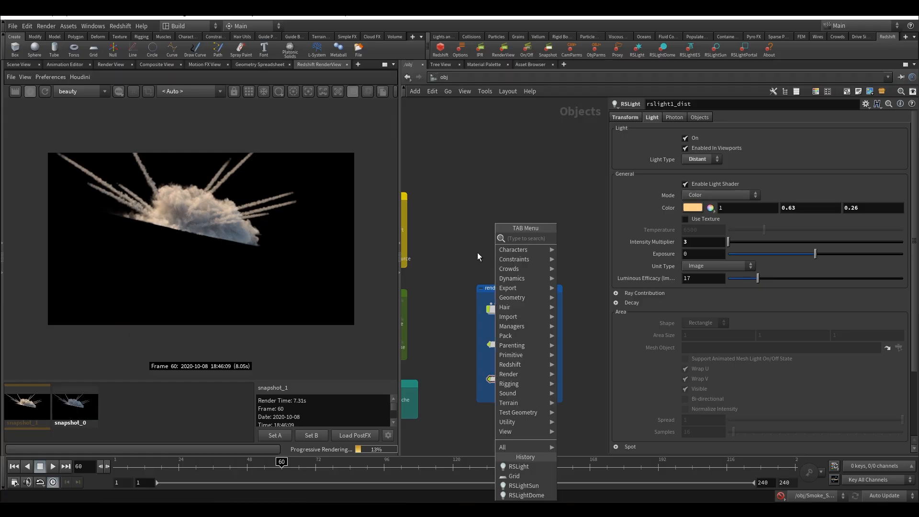
pyautogui.write('gr')
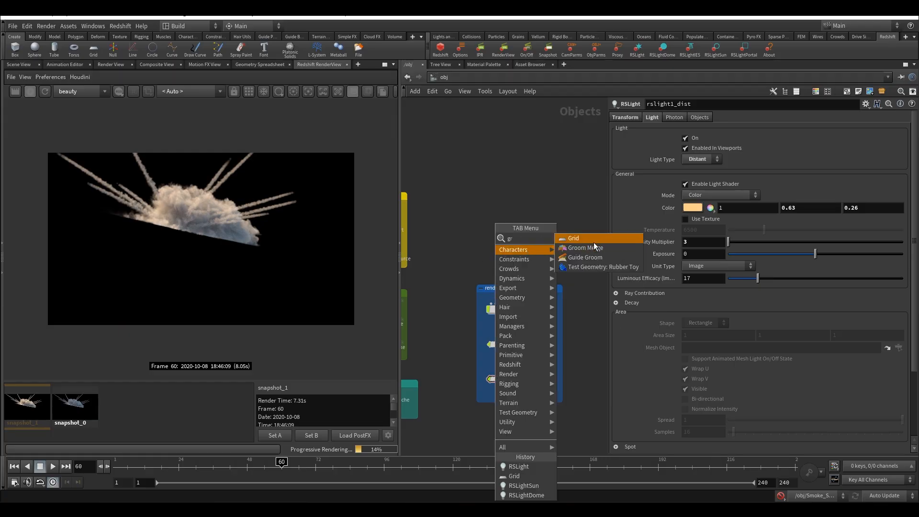
pyautogui.click(588, 239)
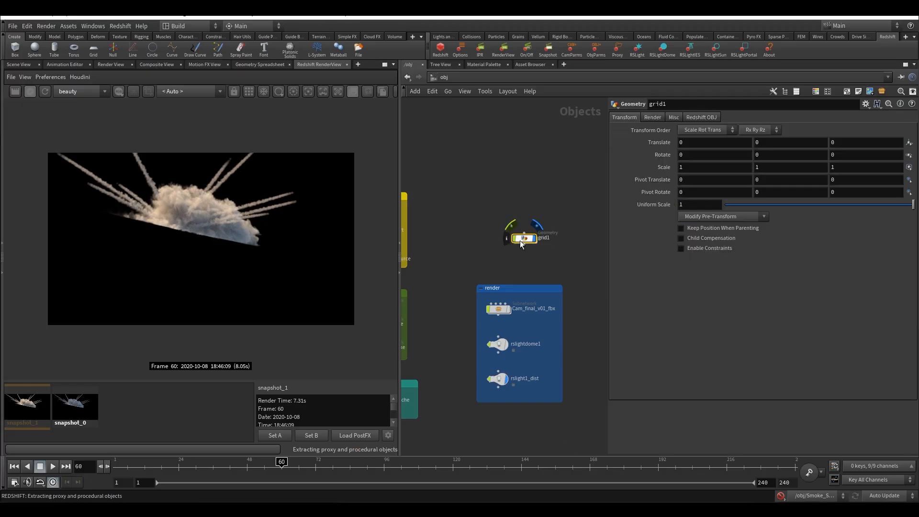
pyautogui.click(497, 247)
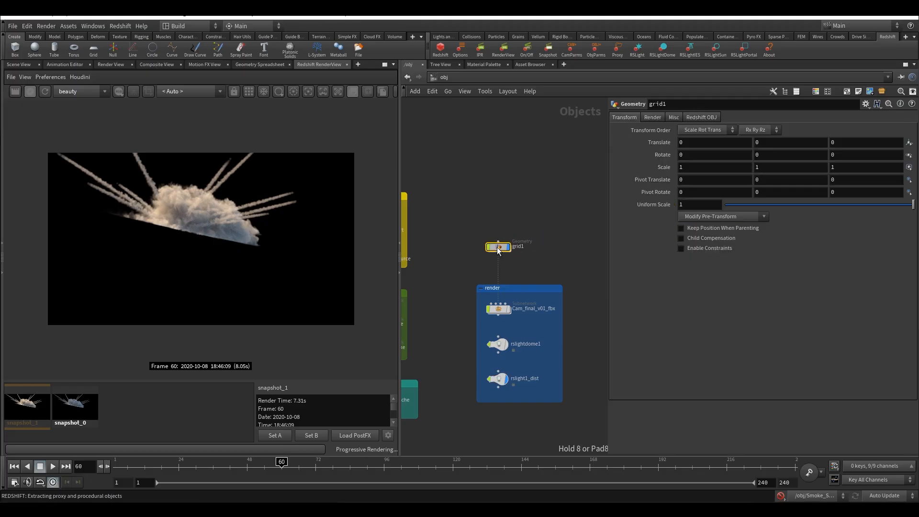
# Turn off primary ray visibility in the new grid's Redshift object settings
pyautogui.click(694, 116)
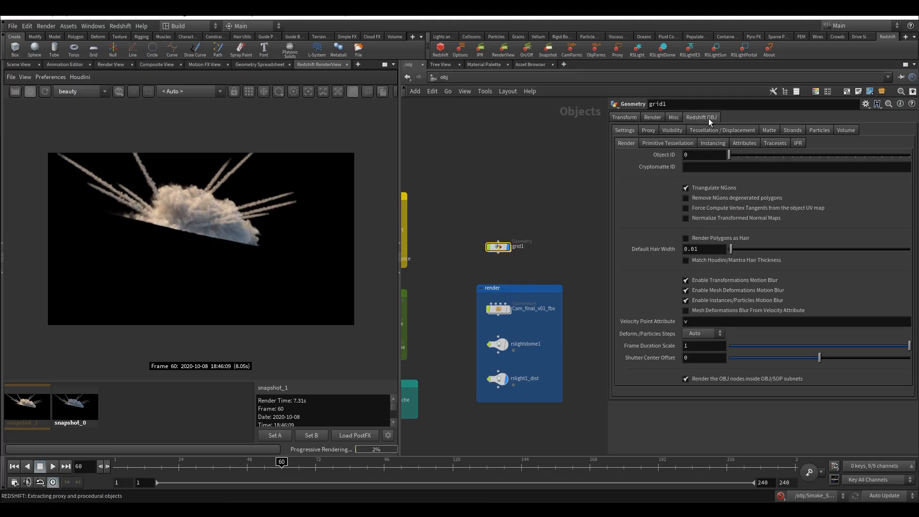
pyautogui.click(673, 130)
pyautogui.click(706, 152)
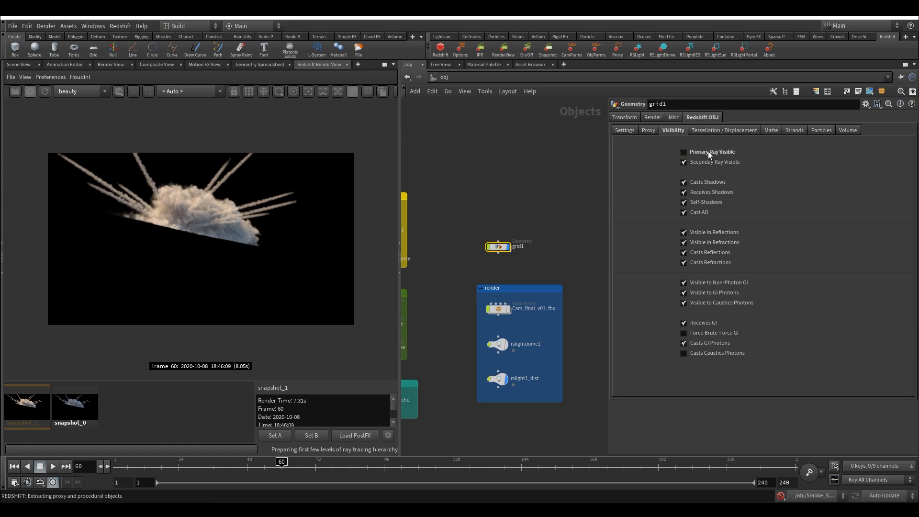
pyautogui.moveTo(535, 190); pyautogui.dragTo(519, 171, button='middle')
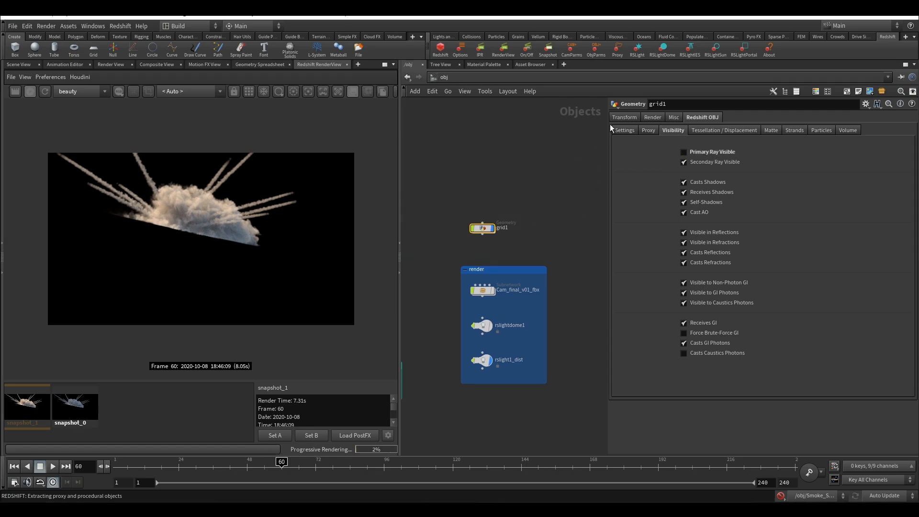
# Rename the grid node as light_block
pyautogui.doubleClick(502, 228)
pyautogui.write('light')
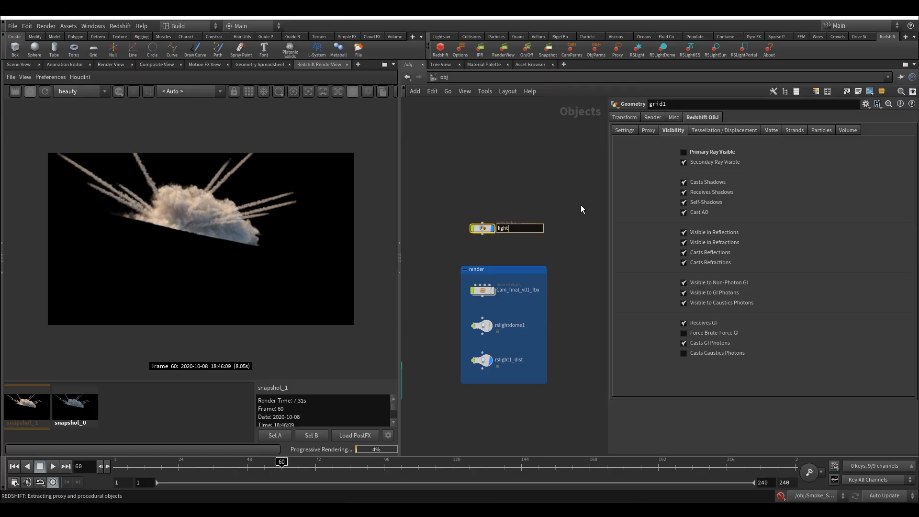
pyautogui.write('_block')
pyautogui.press('Return')
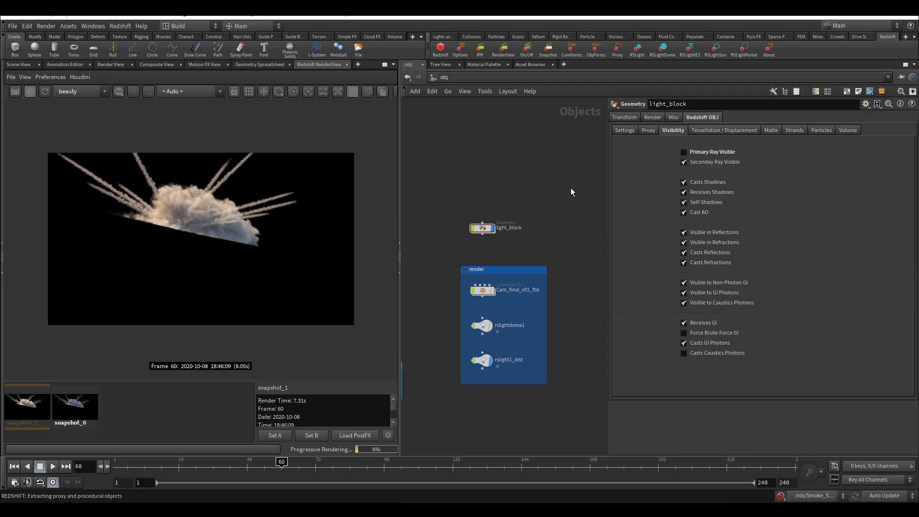
# Set the light_block grid's uniform scale to 100
pyautogui.click(624, 118)
pyautogui.click(691, 205)
pyautogui.write('00')
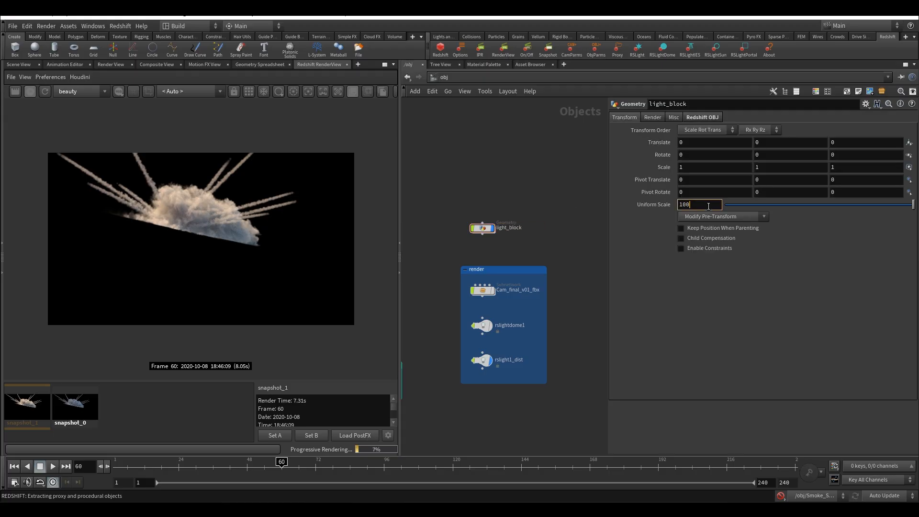
pyautogui.press('Return')
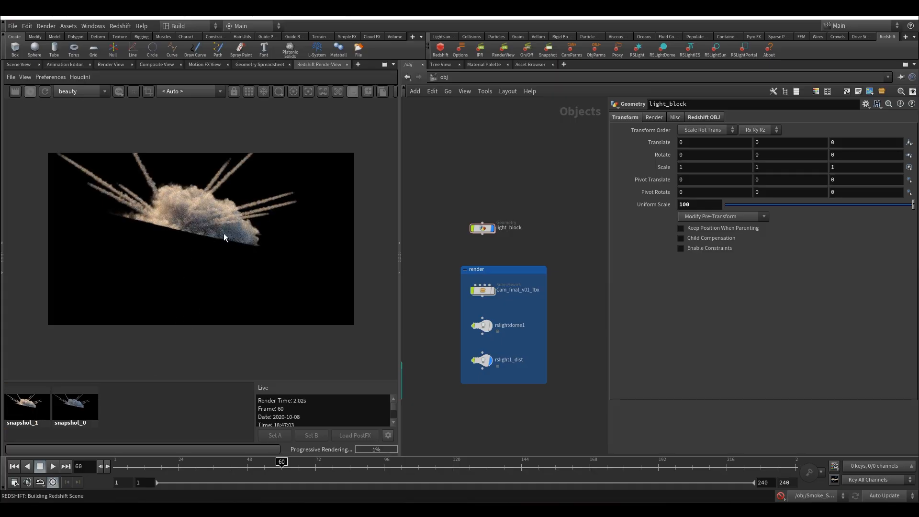
# Compare the two stored snapshots with the live render to check the effect of the light-blocking grid
pyautogui.click(60, 411)
pyautogui.click(38, 409)
pyautogui.click(156, 417)
pyautogui.click(57, 414)
pyautogui.click(129, 419)
pyautogui.click(40, 410)
pyautogui.click(128, 410)
pyautogui.click(44, 407)
pyautogui.click(145, 415)
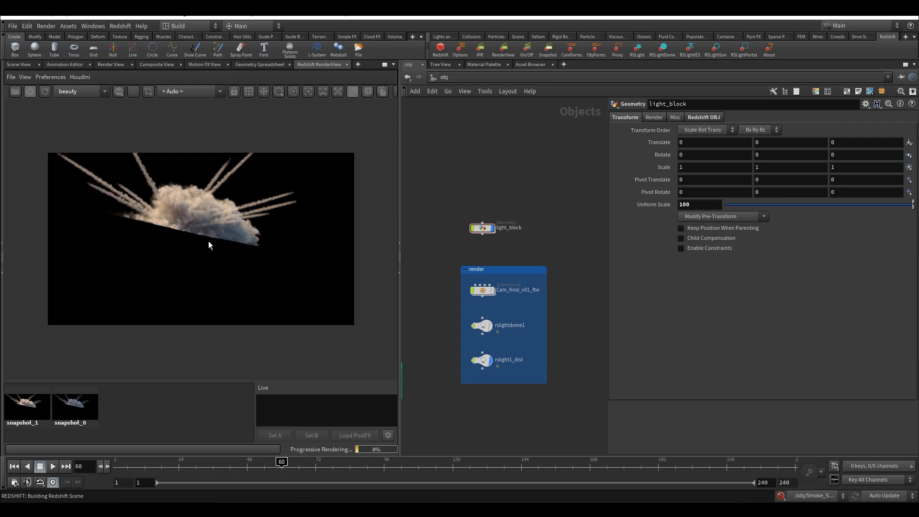
# Select the light_block node above the render network box
pyautogui.moveTo(463, 261); pyautogui.dragTo(489, 281, button='middle')
pyautogui.click(508, 249)
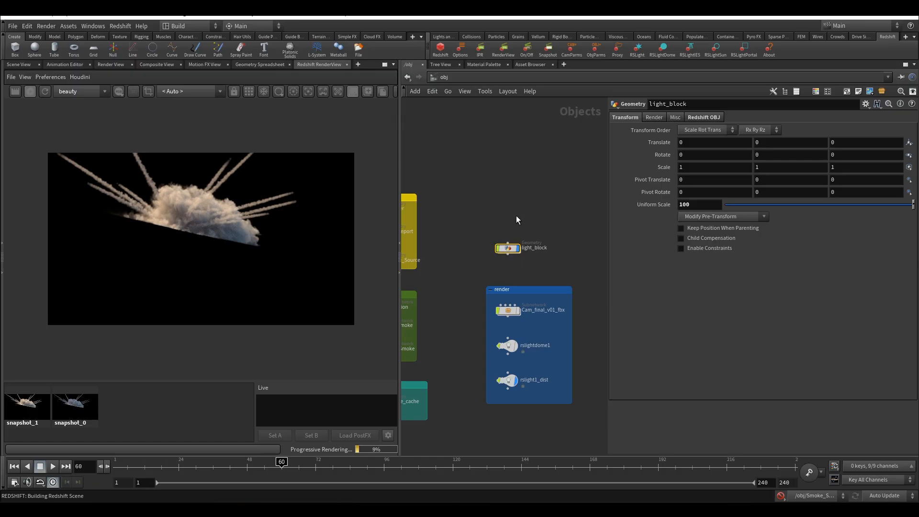